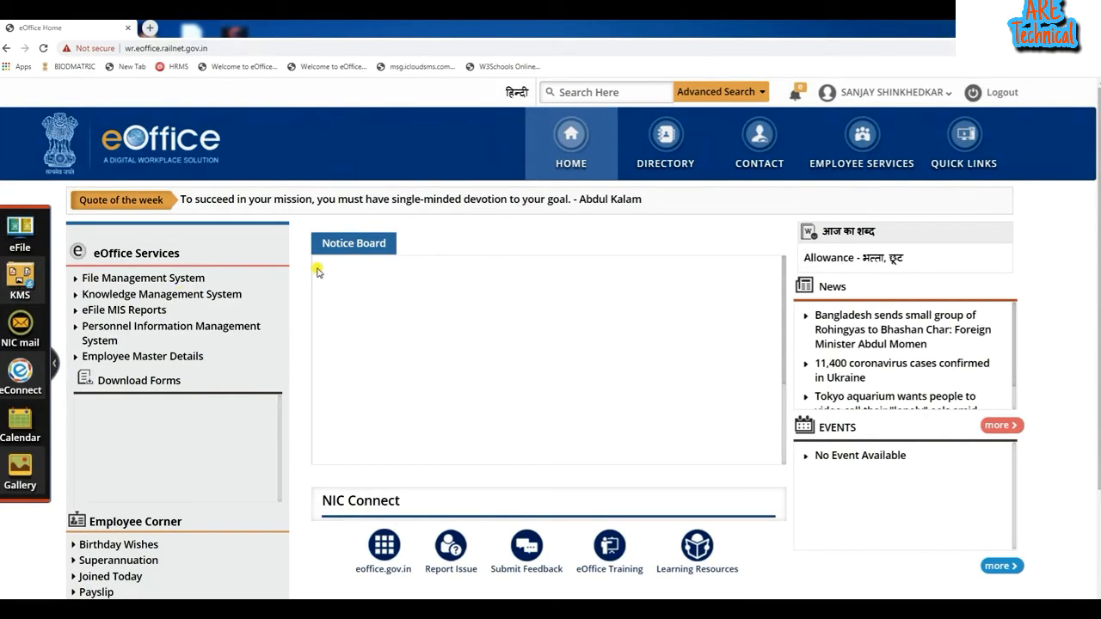
- Open the File Management System and view the inbox file with the subject E/IPAS CELL/MISC/2020
left_click(130, 283)
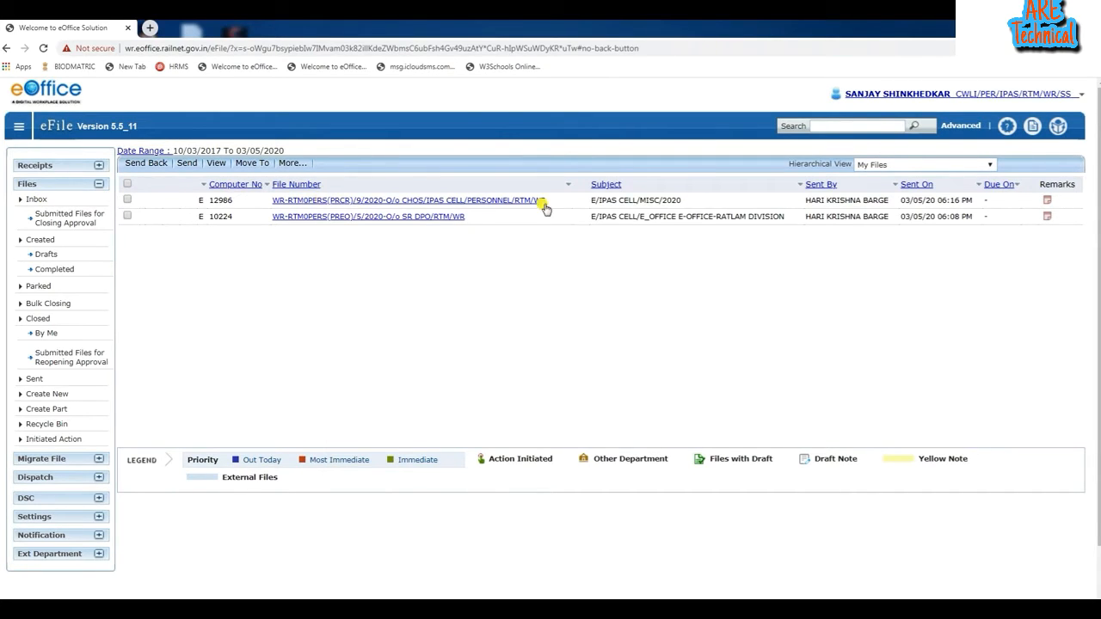
left_click(423, 203)
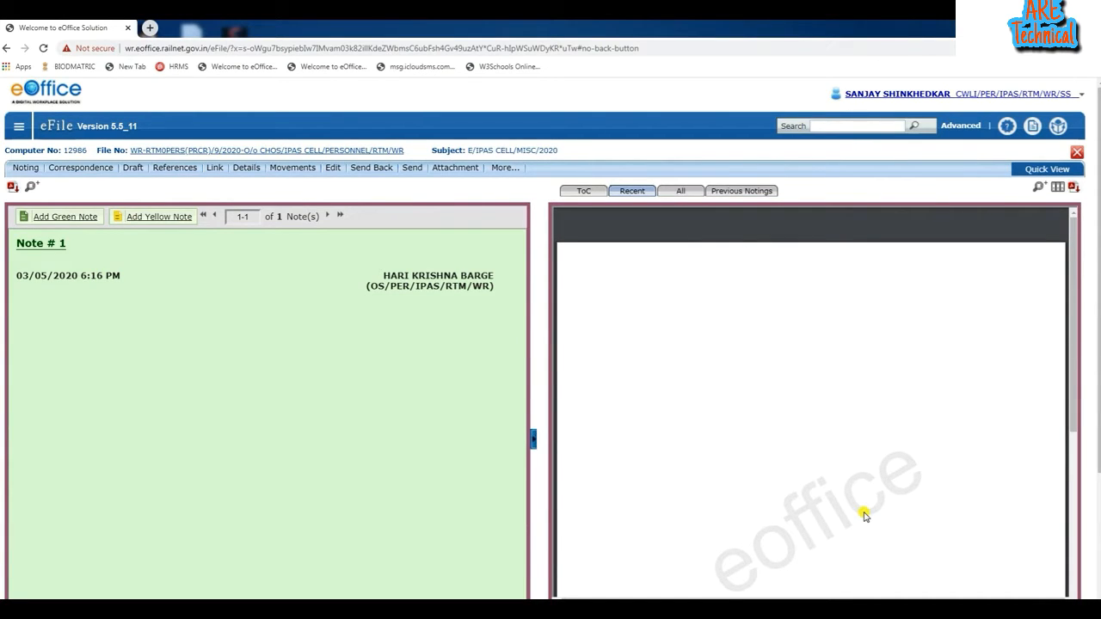
- Show the navigation menu and open the Browse & Diarise form for receipts
left_click(16, 129)
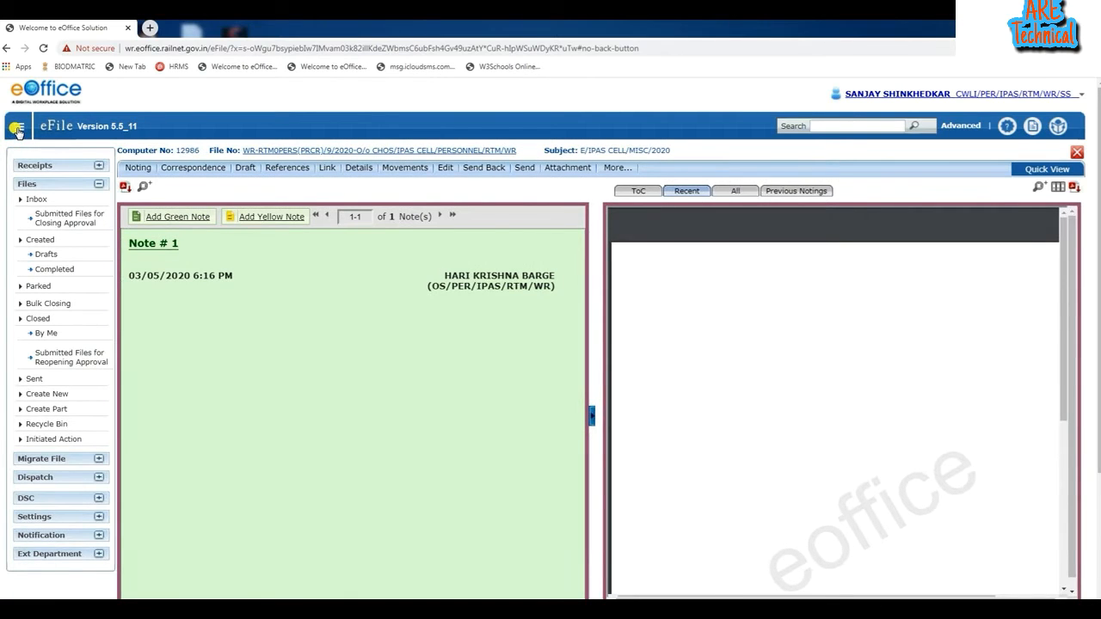
left_click(100, 169)
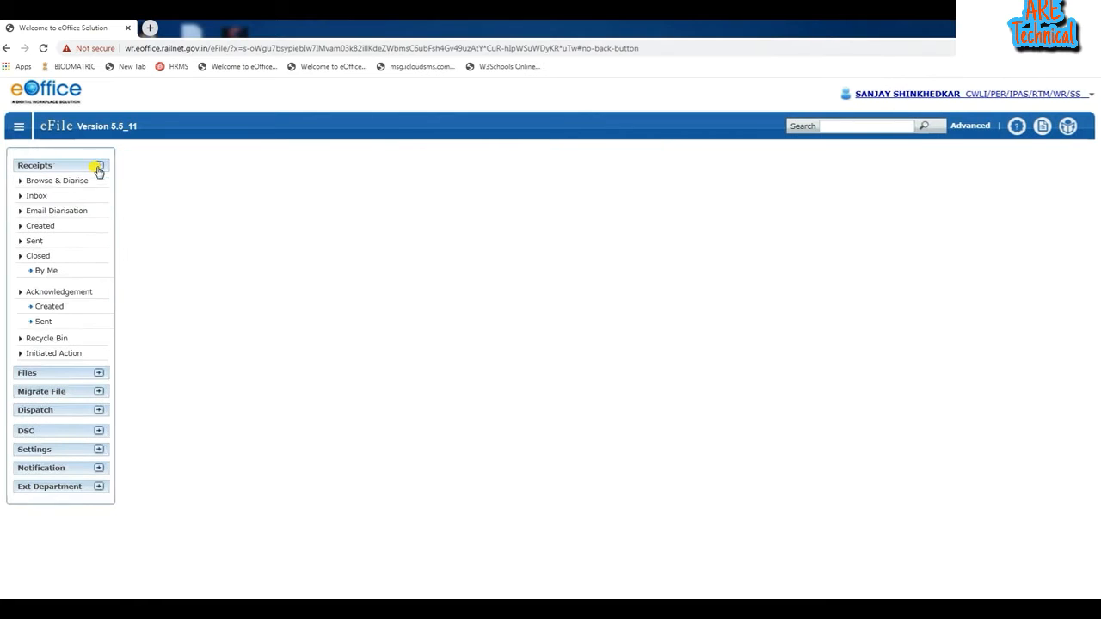
left_click(52, 182)
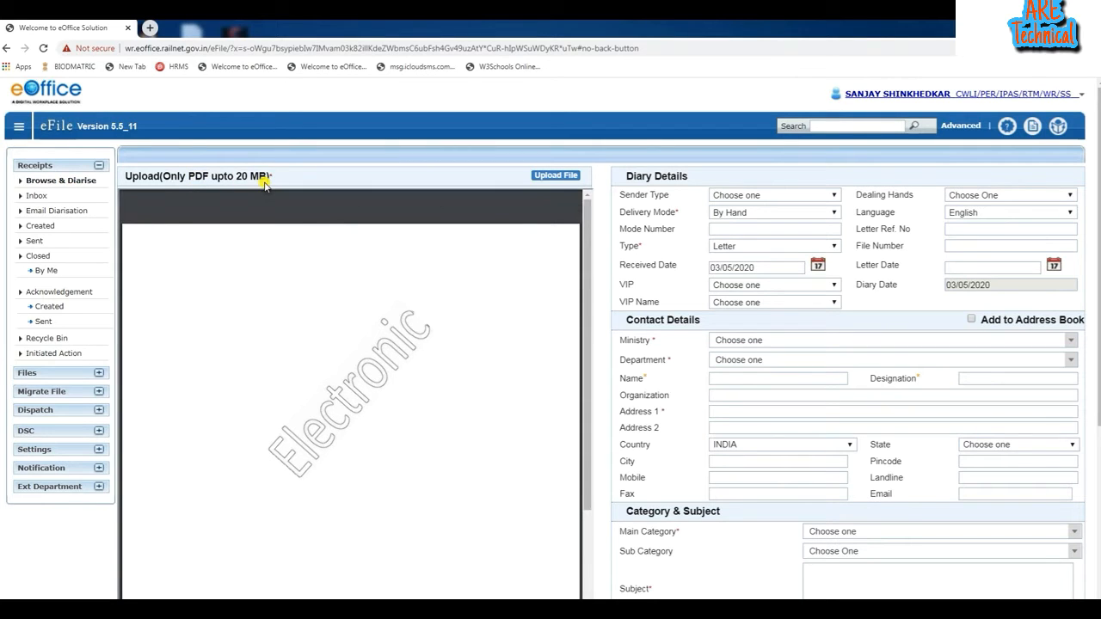
- Upload the PDF RBE-37-2020 ACT APP from the RECEIPT folder as the receipt's document and look through its pages
left_click(551, 176)
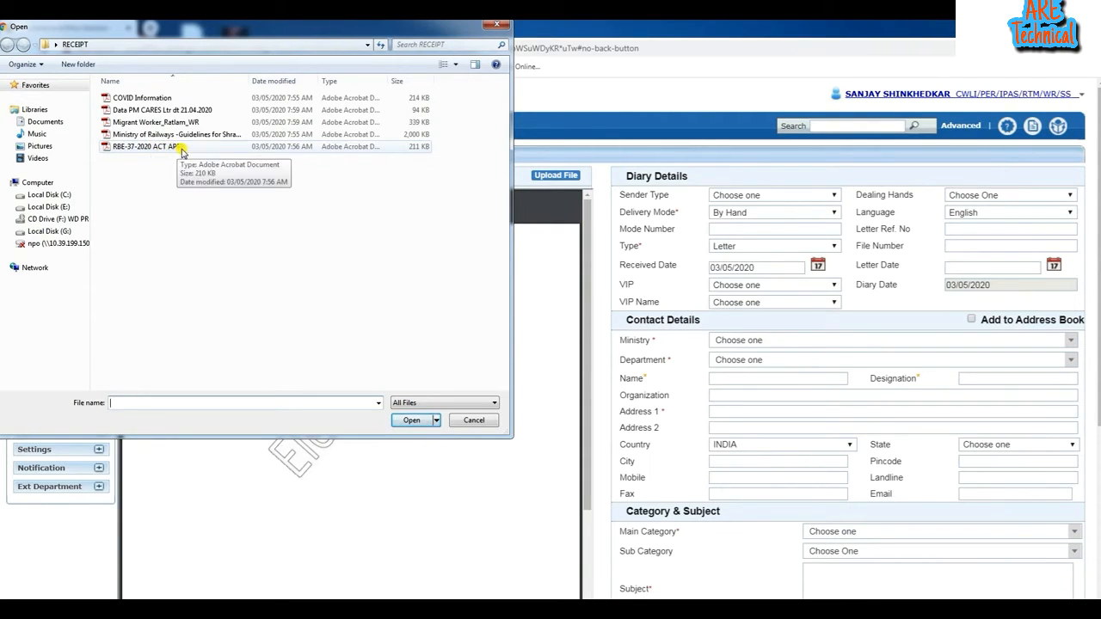
left_click(139, 147)
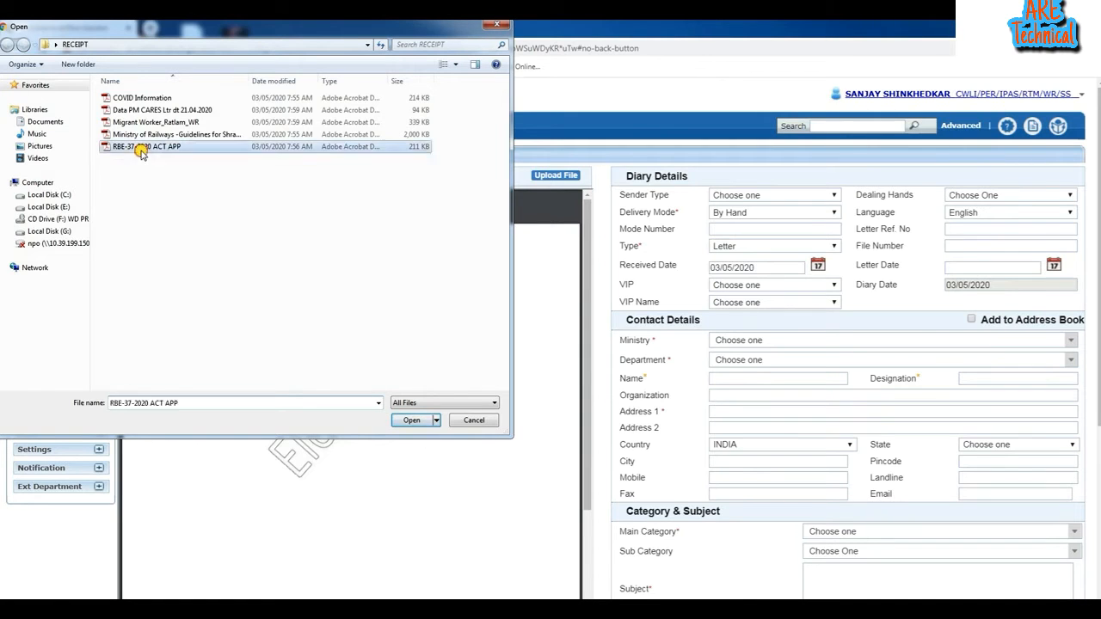
left_click(411, 420)
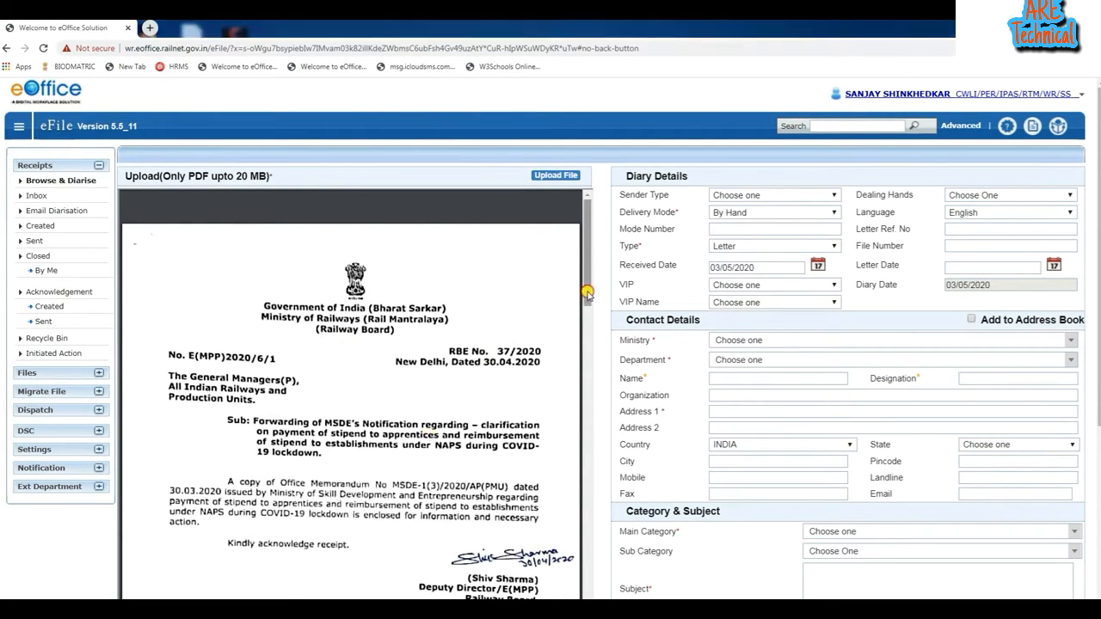
left_click_drag(586, 293, 594, 595)
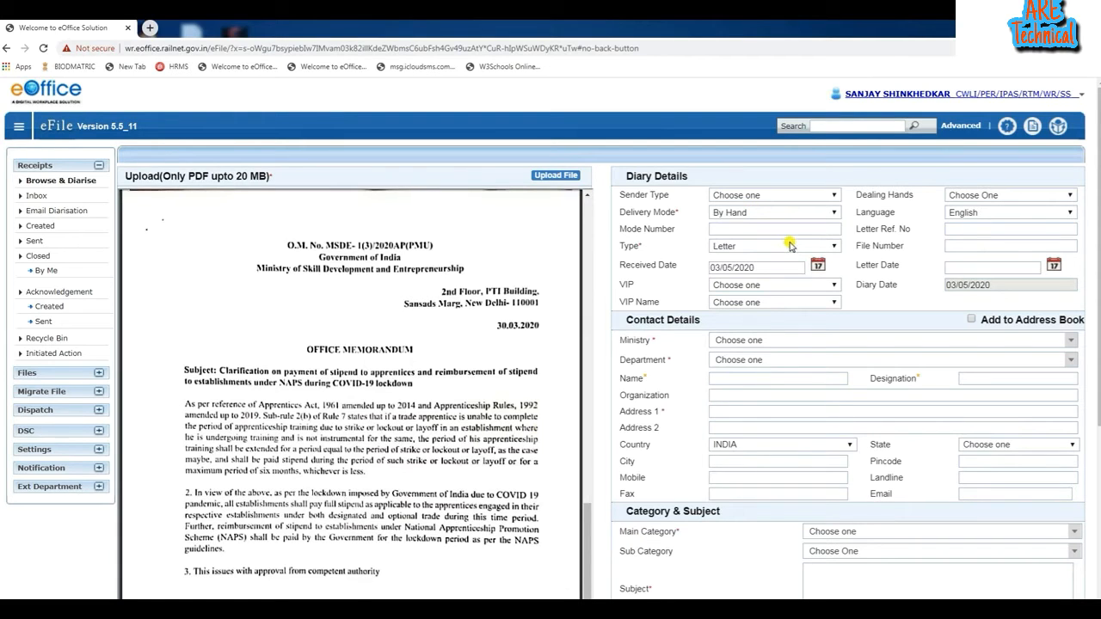
- In the contact details, set the ministry to MINISTRY OF RAILWAY and the department to PERSONNEL
left_click(759, 342)
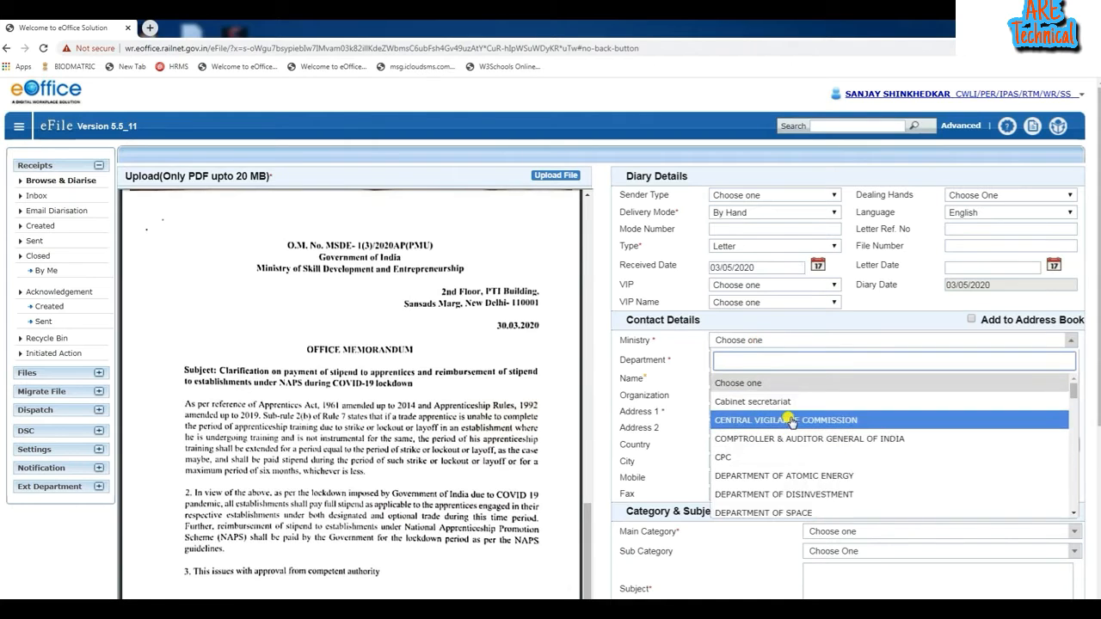
type("rai")
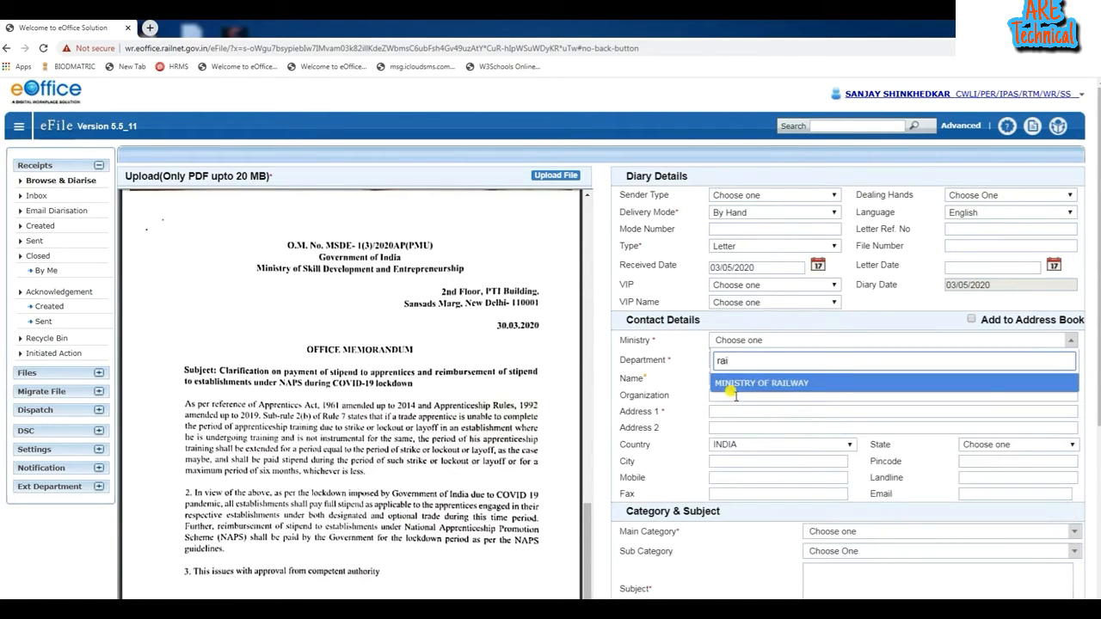
left_click(744, 387)
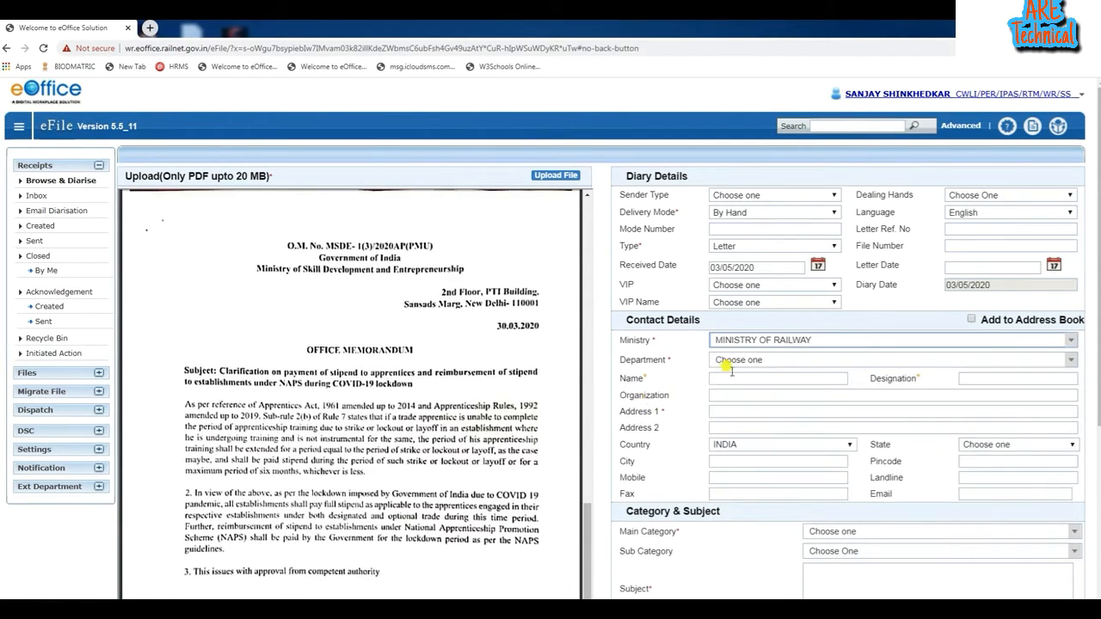
left_click(734, 364)
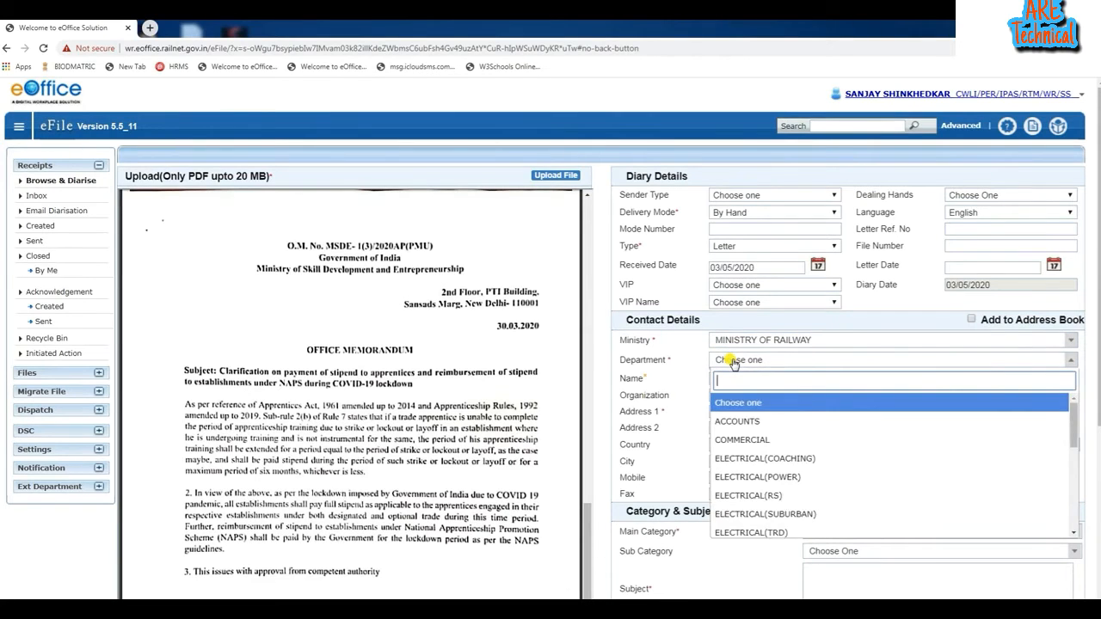
type("per")
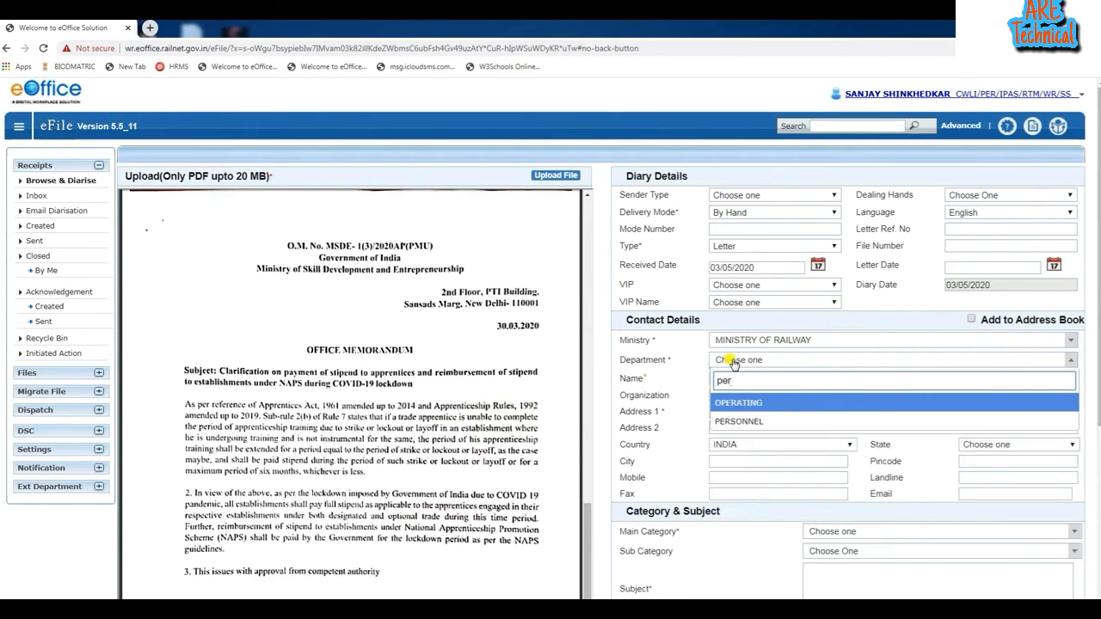
key("BackSpace")
key("BackSpace")
type("pers")
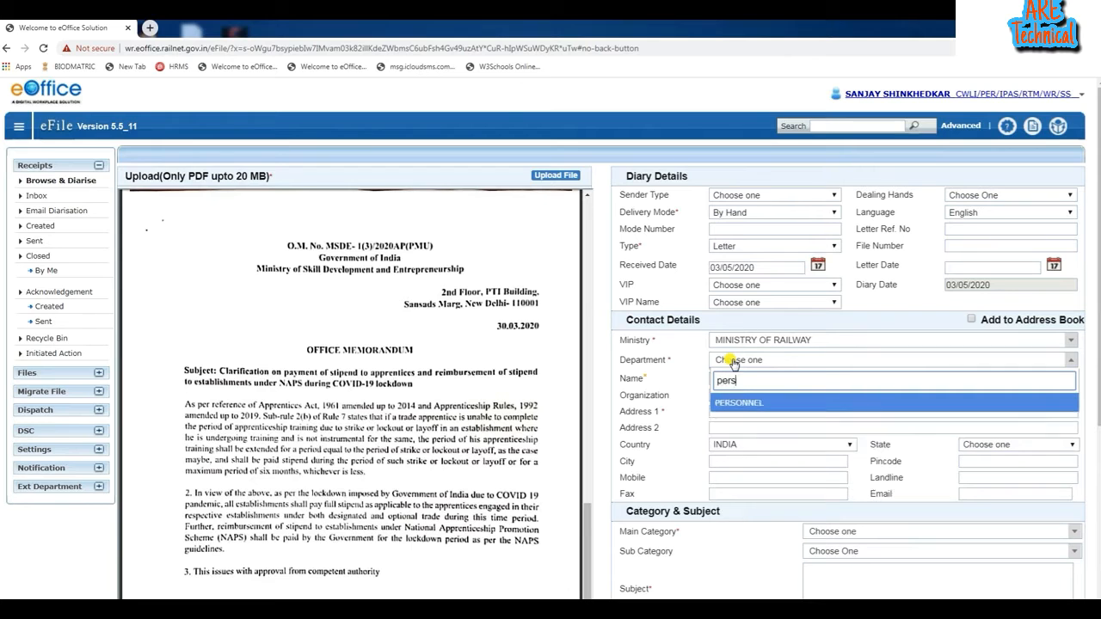
type("o")
left_click(726, 402)
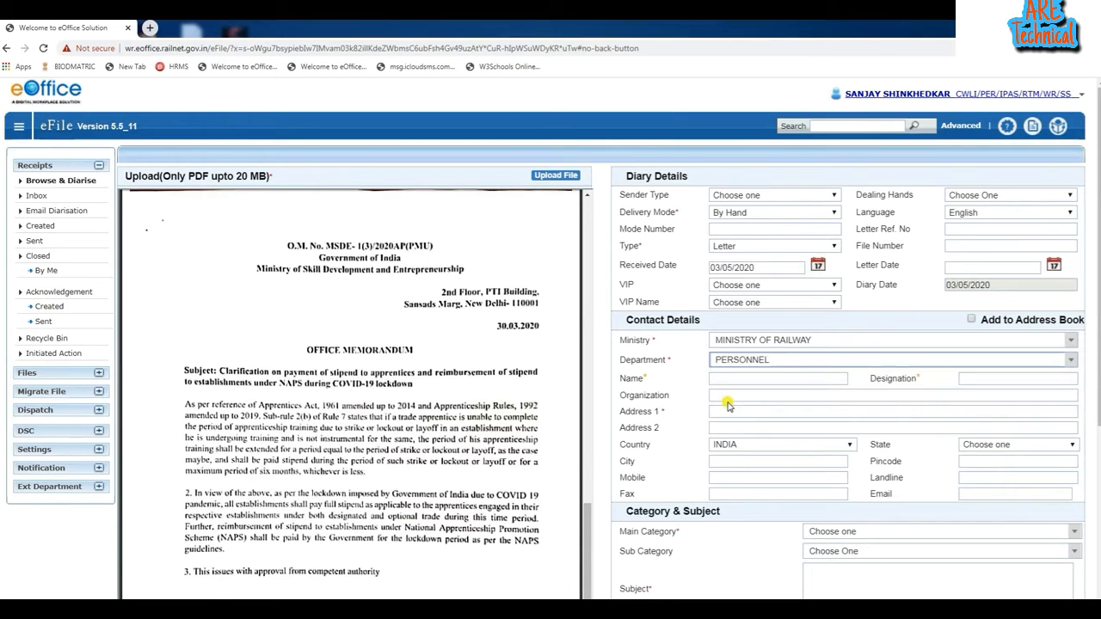
- Find the signatory in the uploaded letter and enter that person's full name in the contact details
scroll(446, 398, "down", 4)
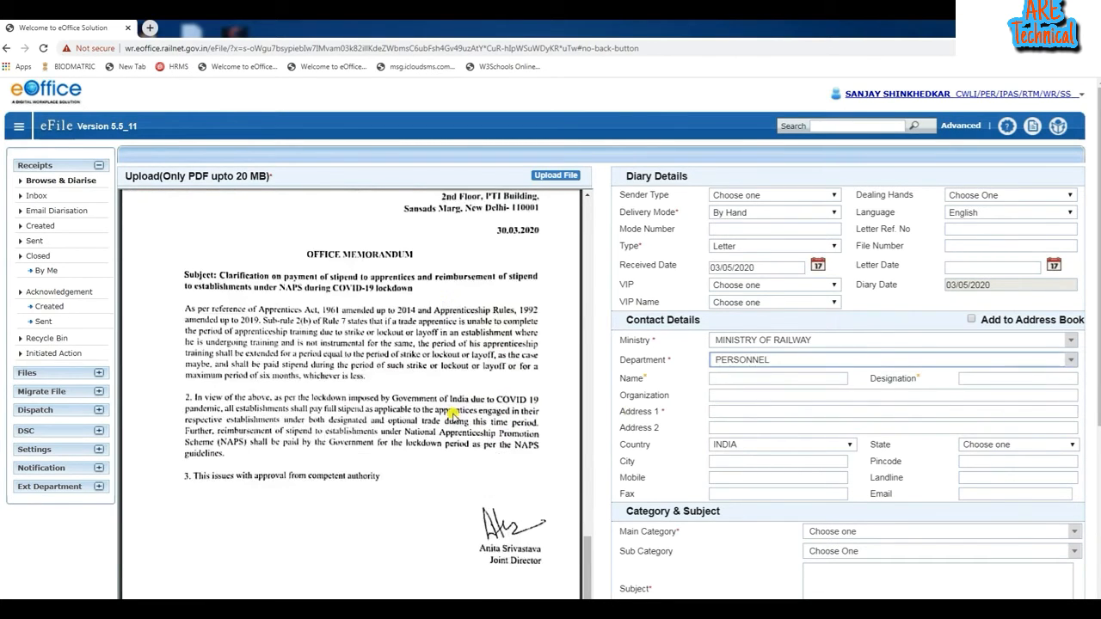
scroll(469, 413, "up", 10)
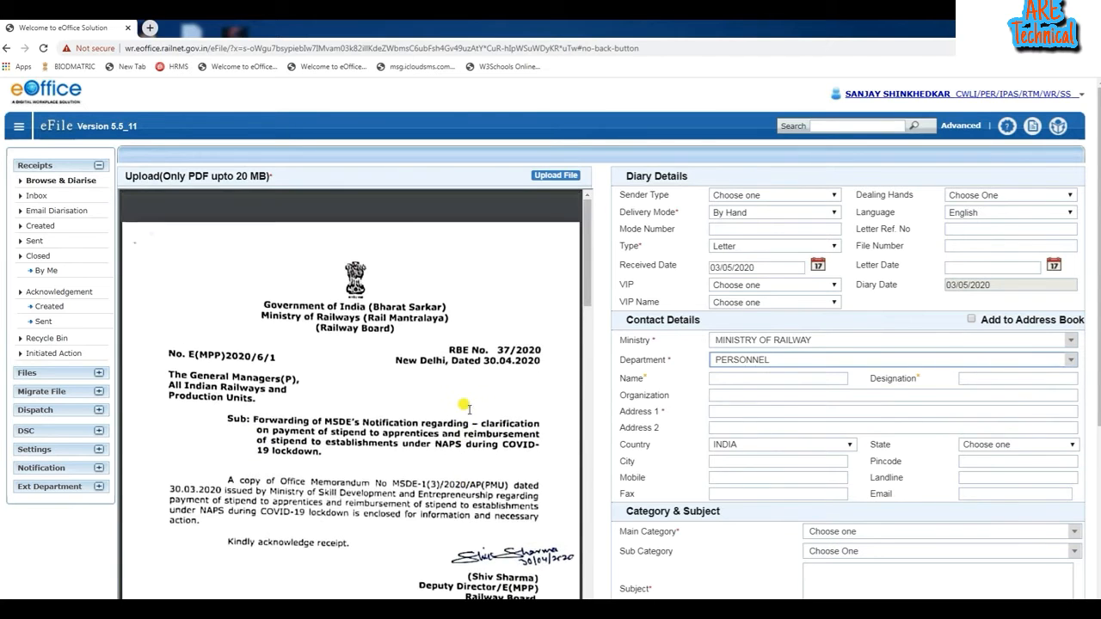
scroll(409, 420, "down", 15)
scroll(429, 421, "up", 10)
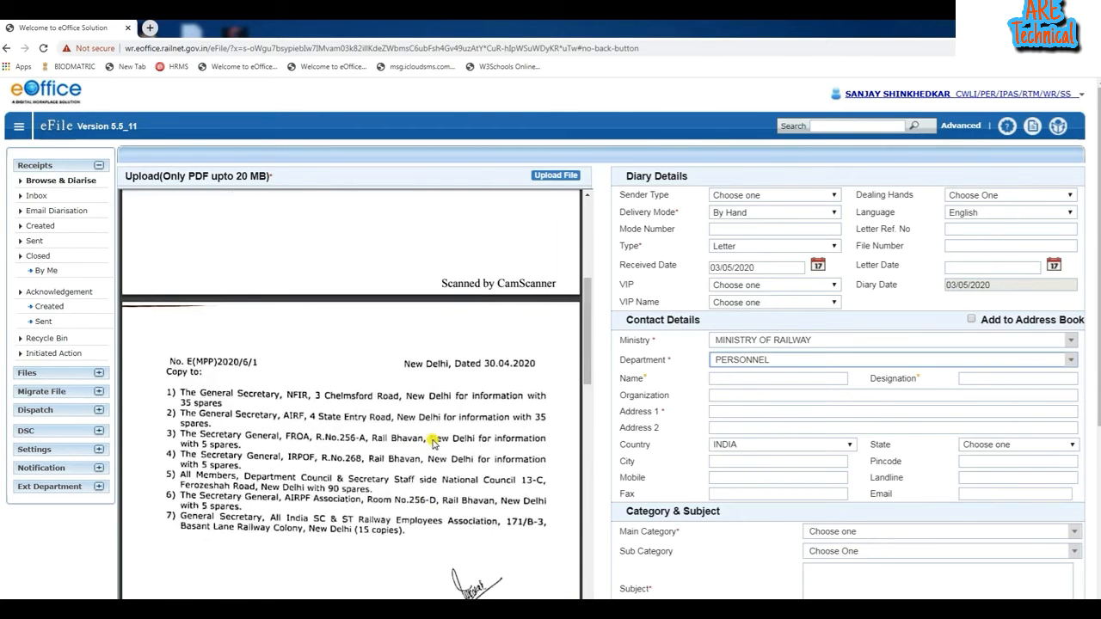
scroll(432, 421, "up", 3)
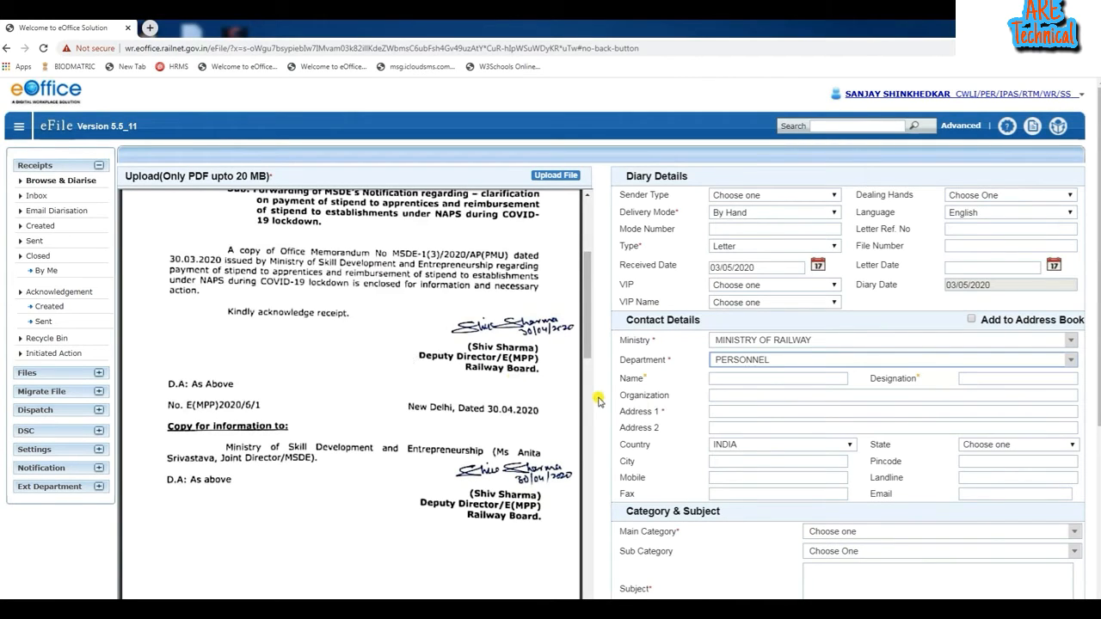
left_click(767, 378)
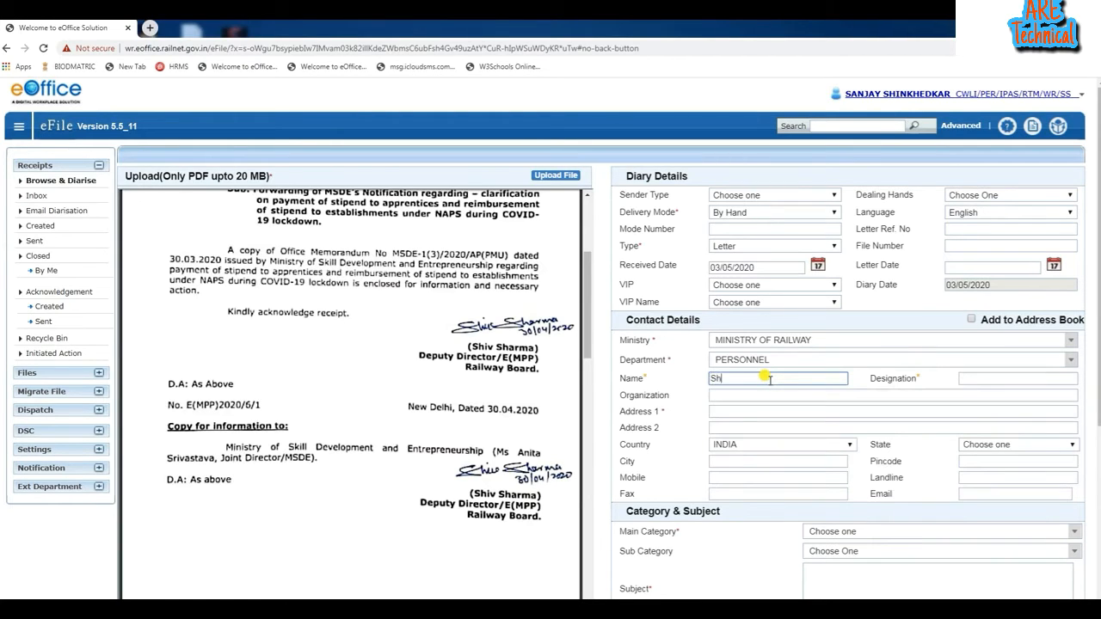
type("Sharma")
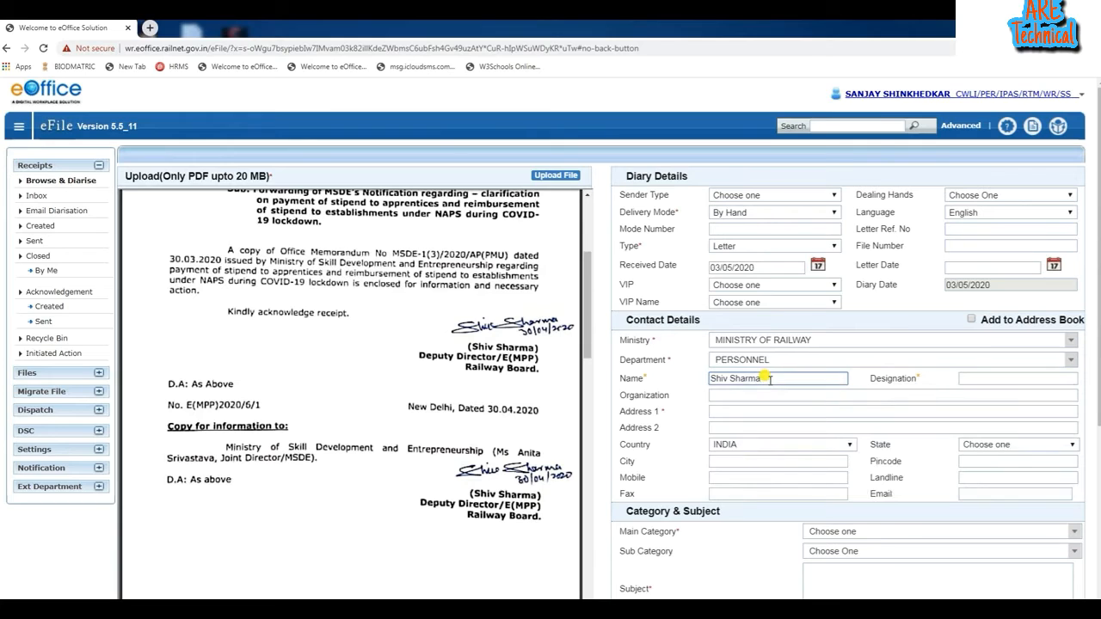
key("Tab")
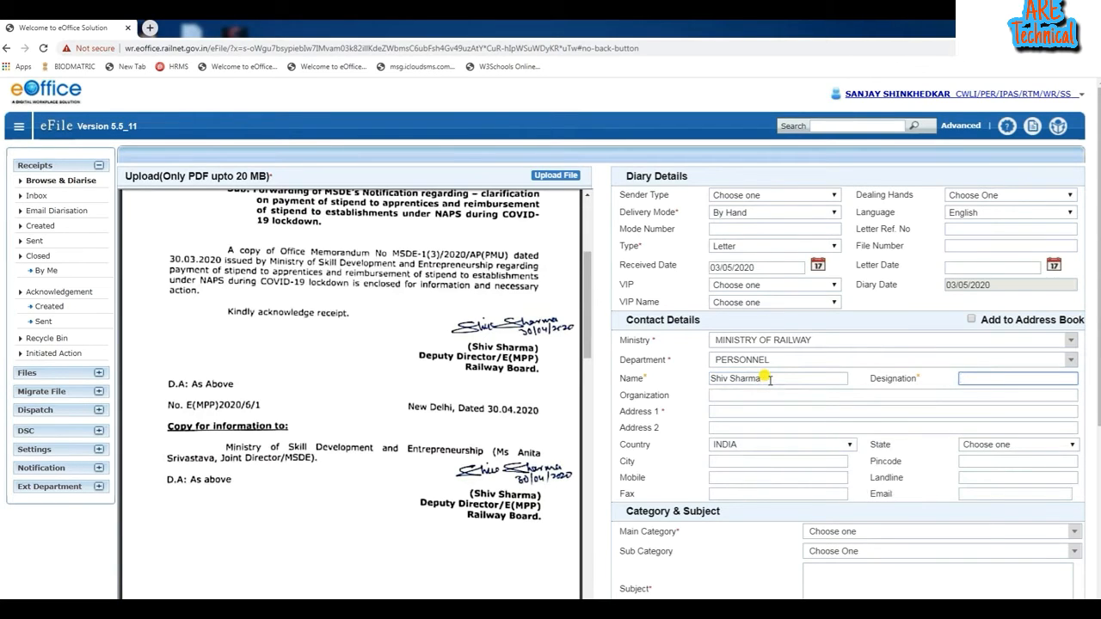
- Set the contact's designation to Dy Dir. E/MPP and fill in the office address as Address 1
type("Dy Dir. E/M")
type("PP")
key("BackSpace")
key("Right")
key("Delete")
type("/")
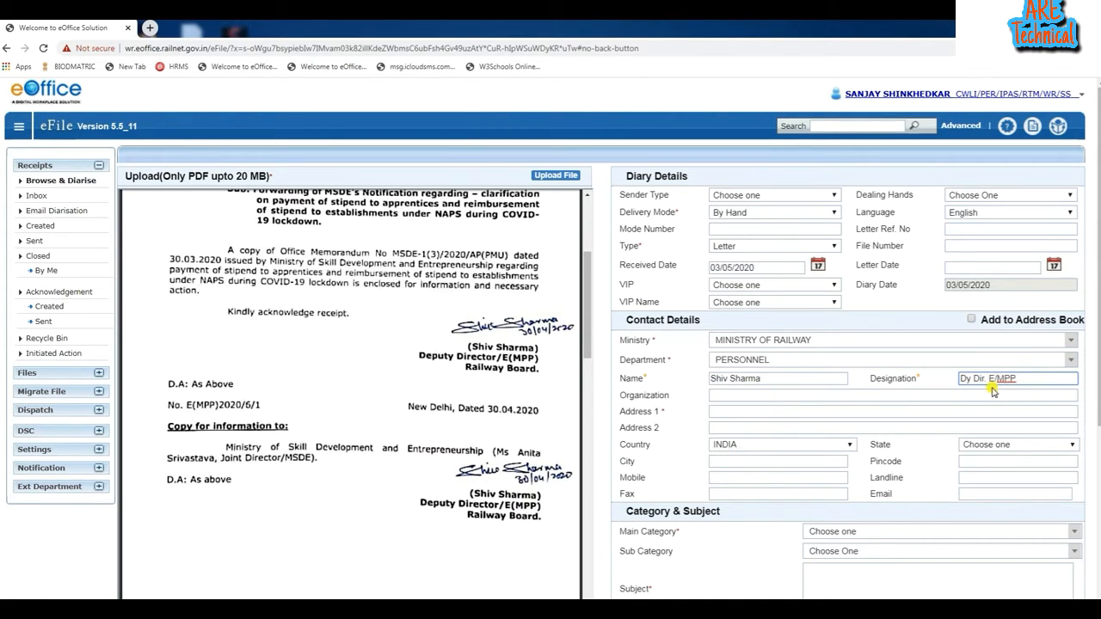
left_click(745, 410)
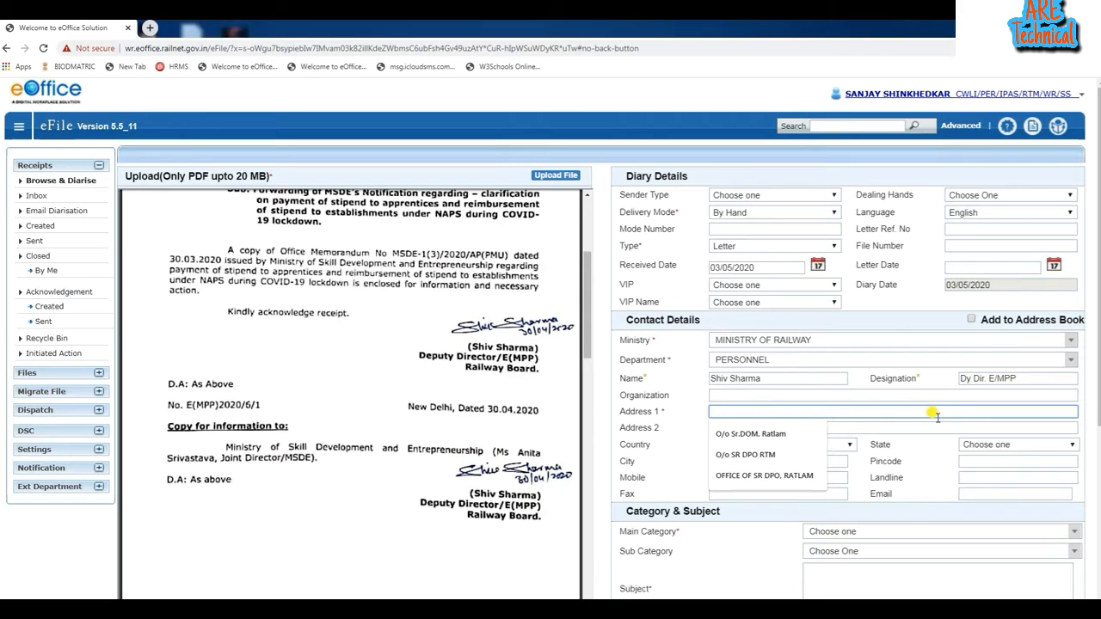
type("rai")
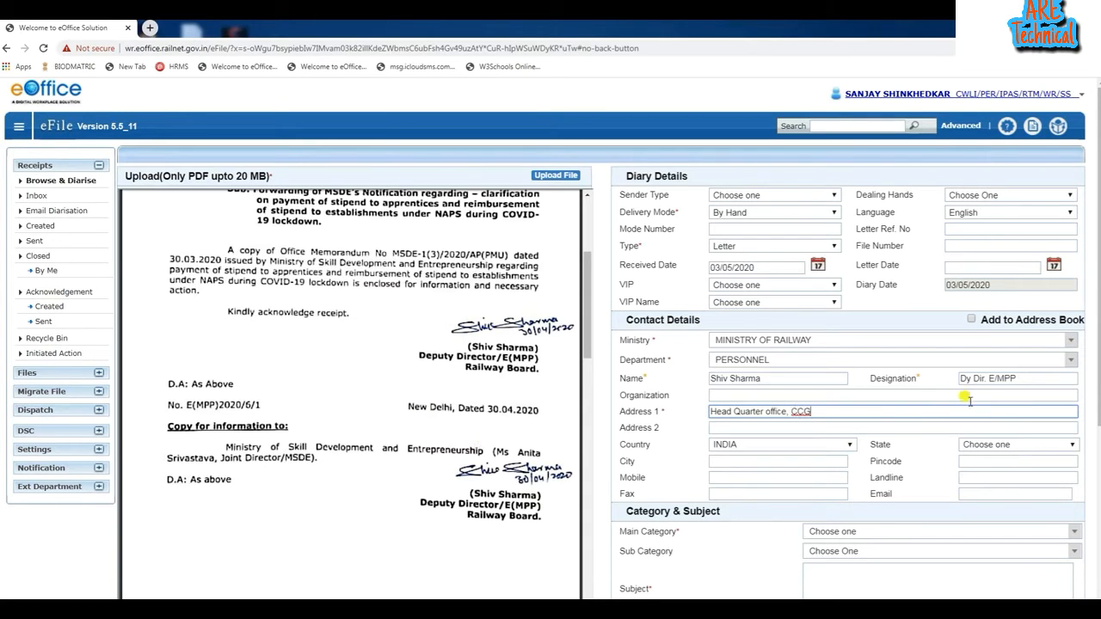
- Set the receipt's main category to Miscellaneous
scroll(789, 446, "down", 2)
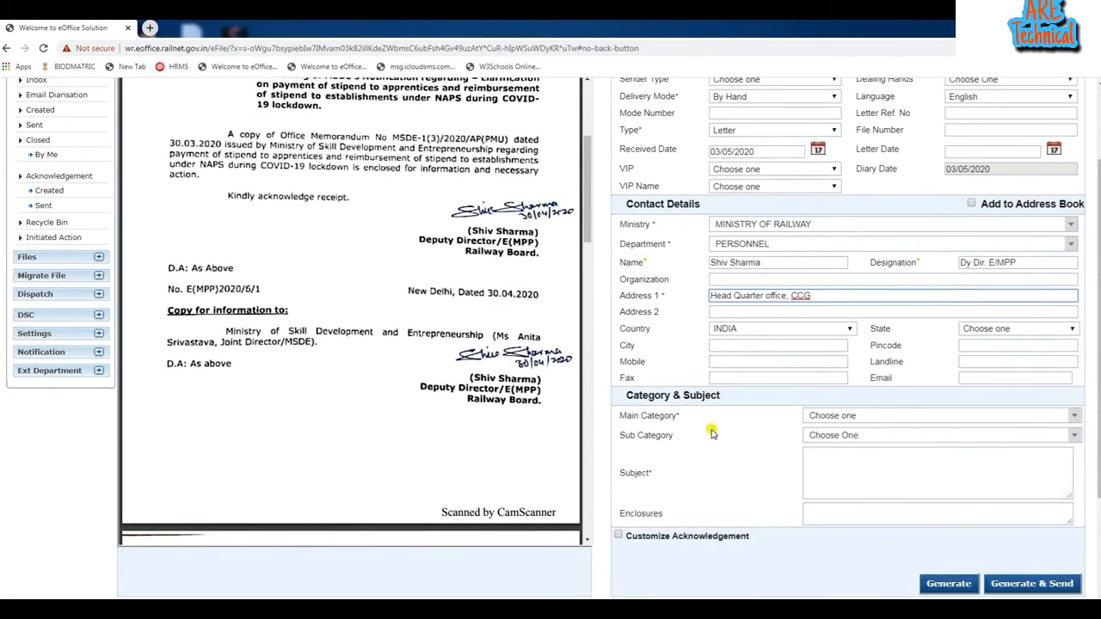
left_click(841, 416)
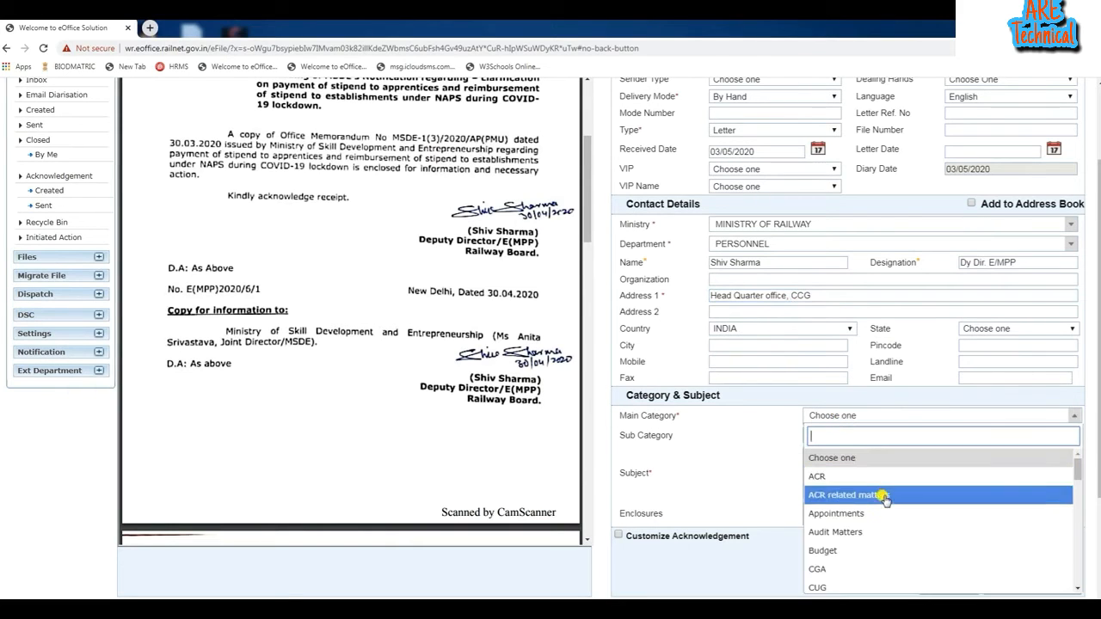
left_click(1071, 588)
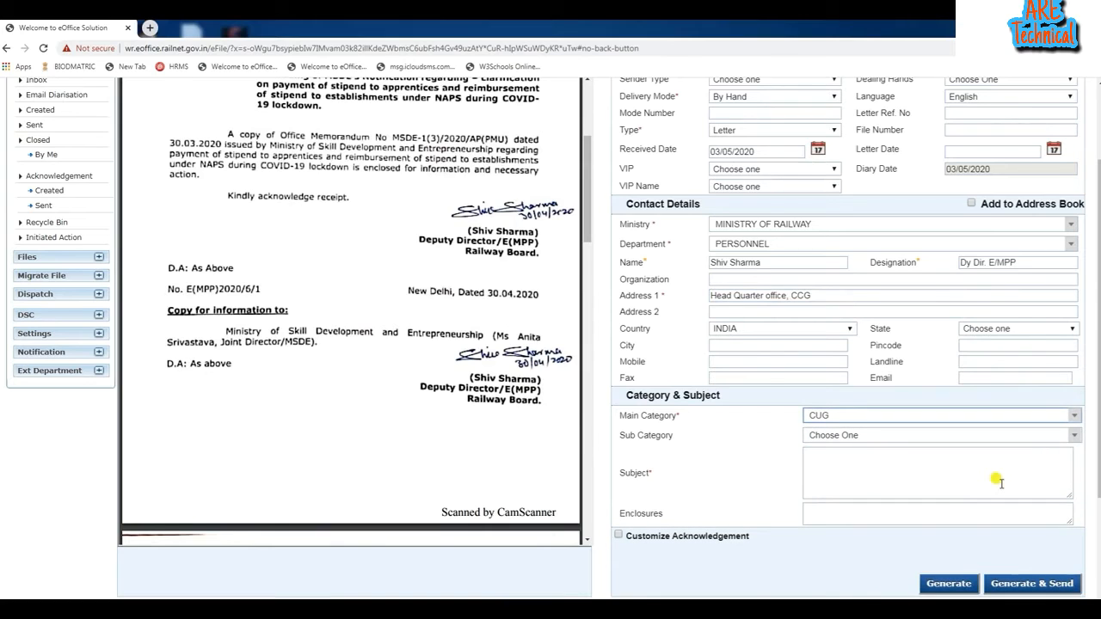
left_click(934, 420)
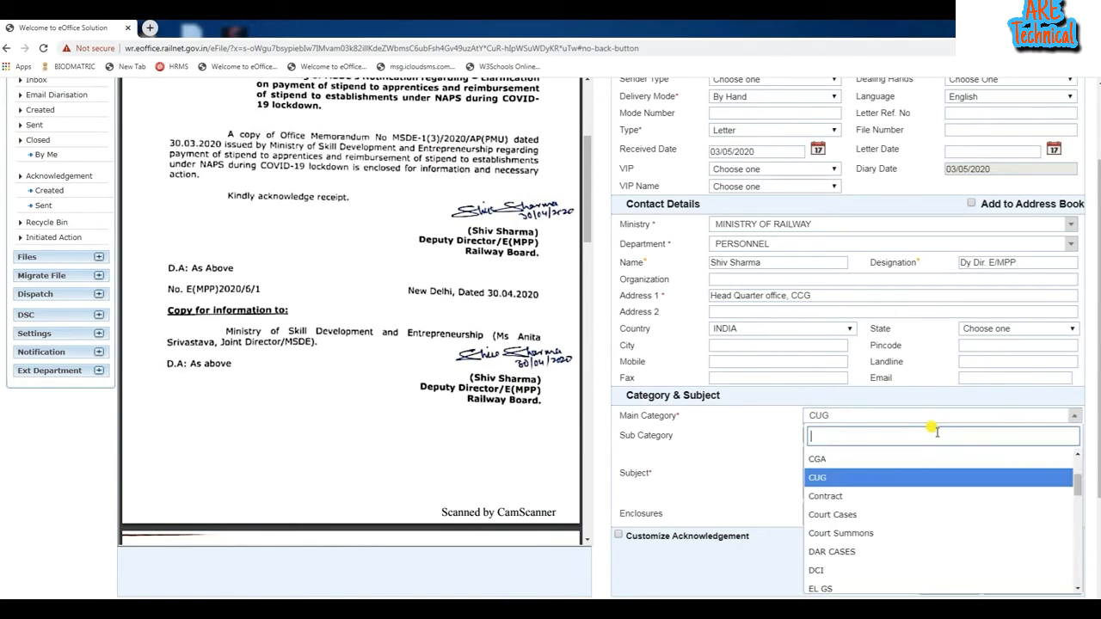
type("m")
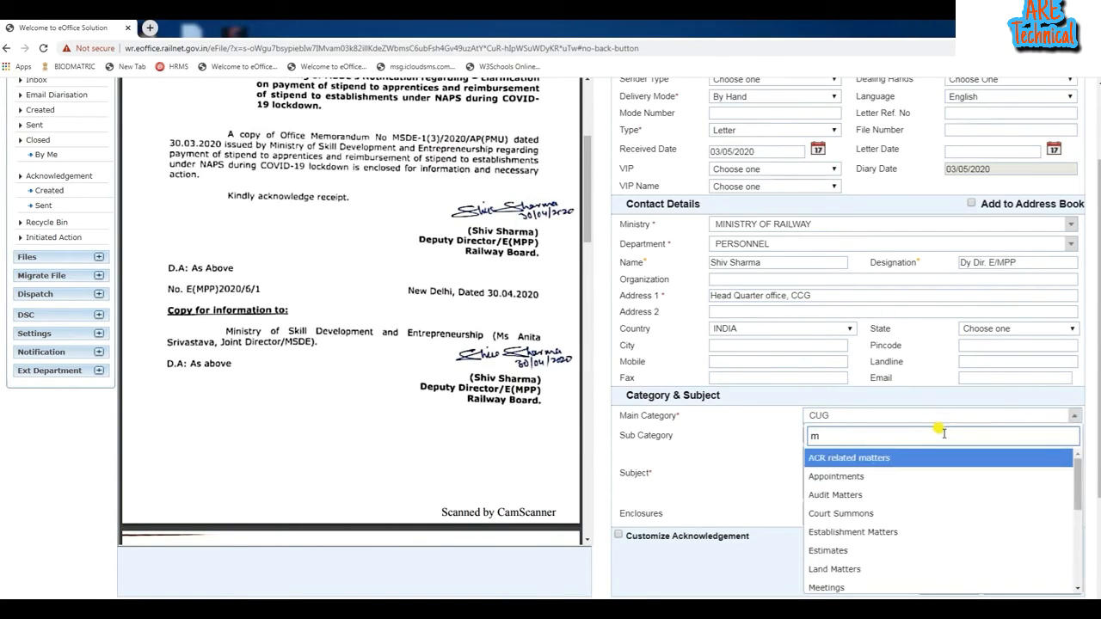
type("i")
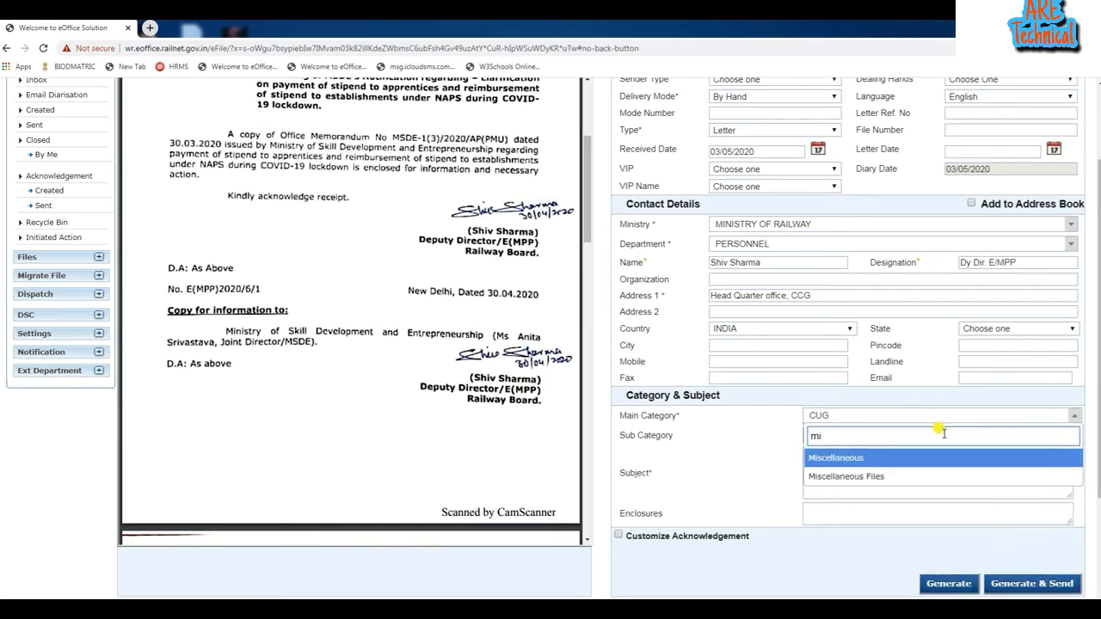
left_click(870, 458)
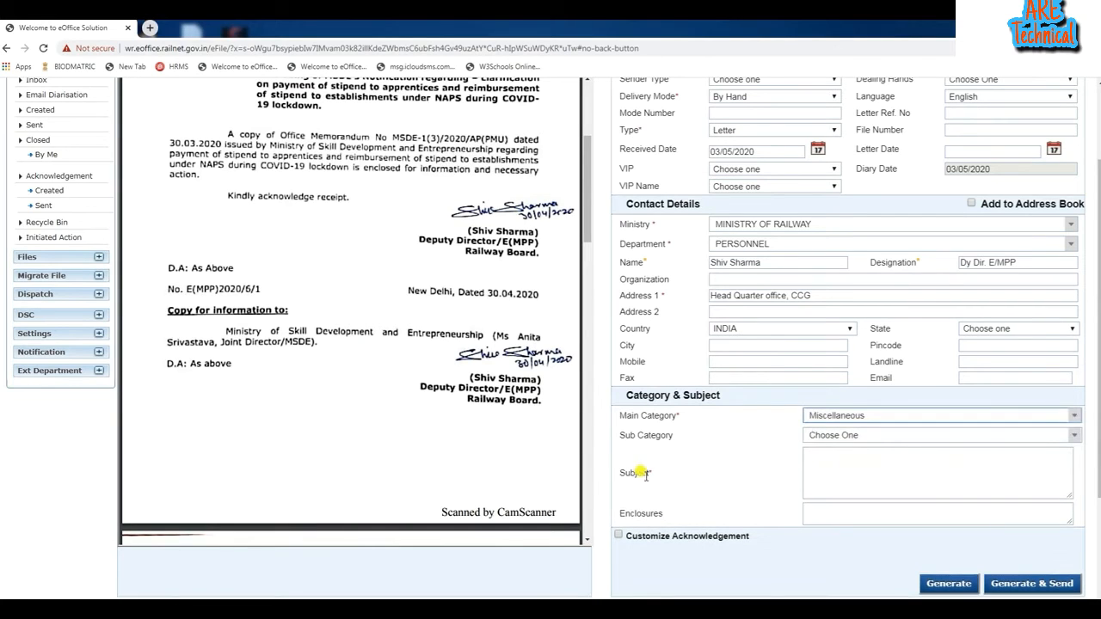
- Enter the subject "Payment to Apprentice during COVID-19" and generate the receipt without sending it
left_click(877, 472)
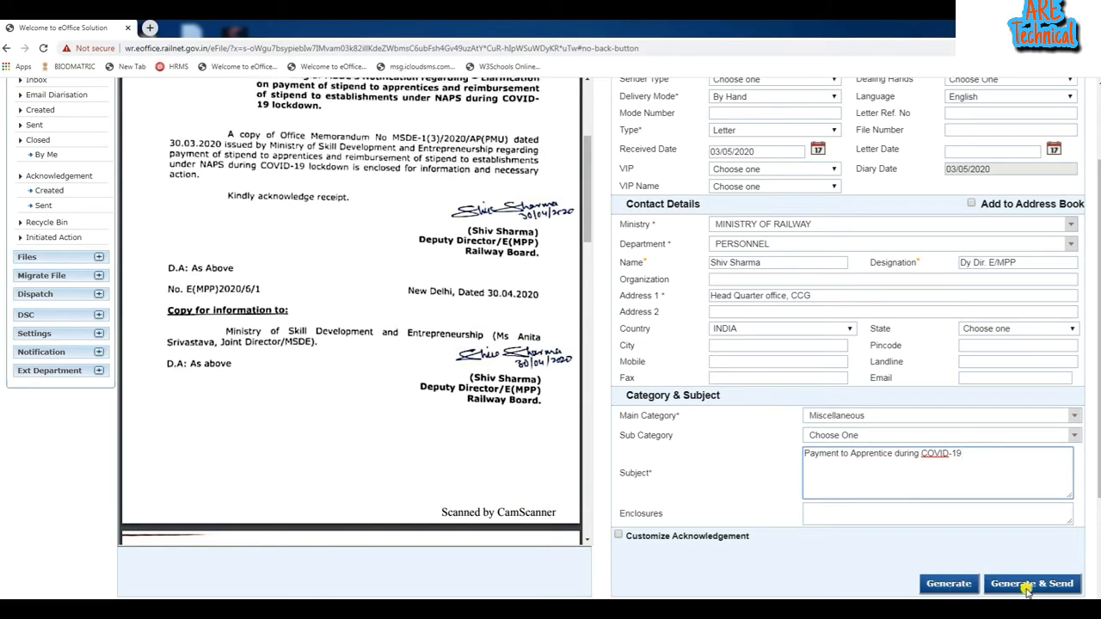
left_click(949, 586)
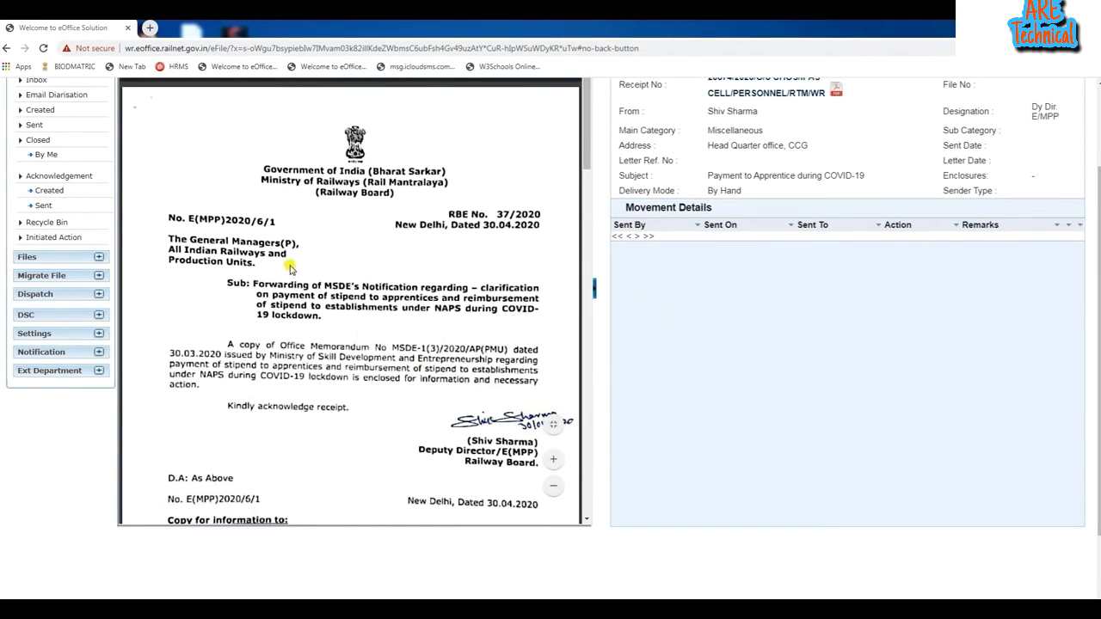
- Put the created receipt "Payment to Apprentice during COVID-19" into the 2020 file with subject E/IPAS CELL/MISC/2020
left_click(39, 111)
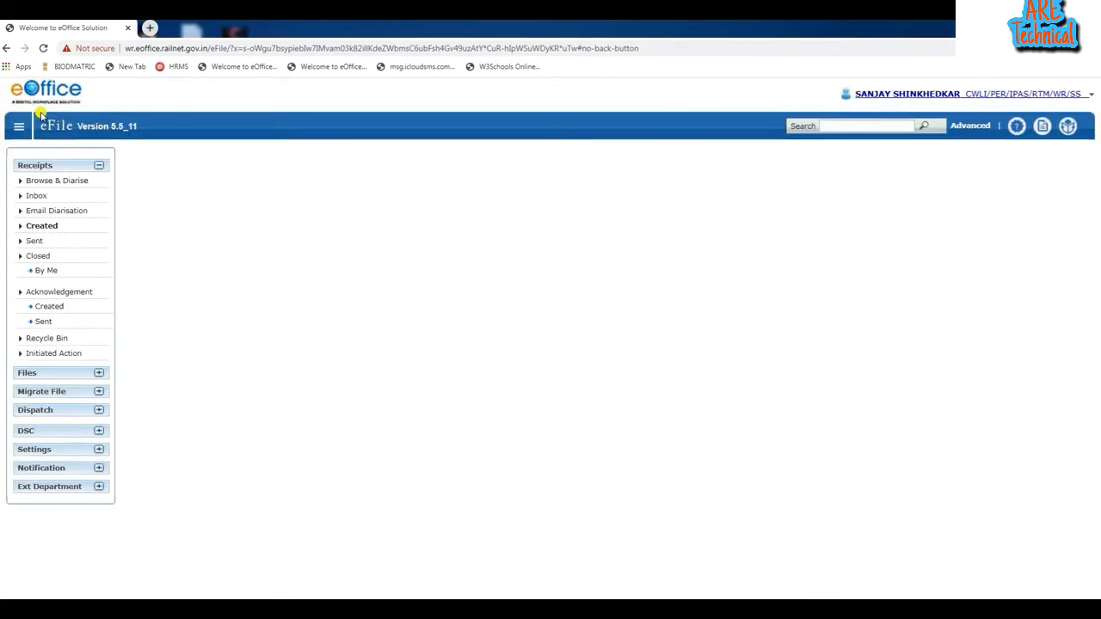
left_click(36, 226)
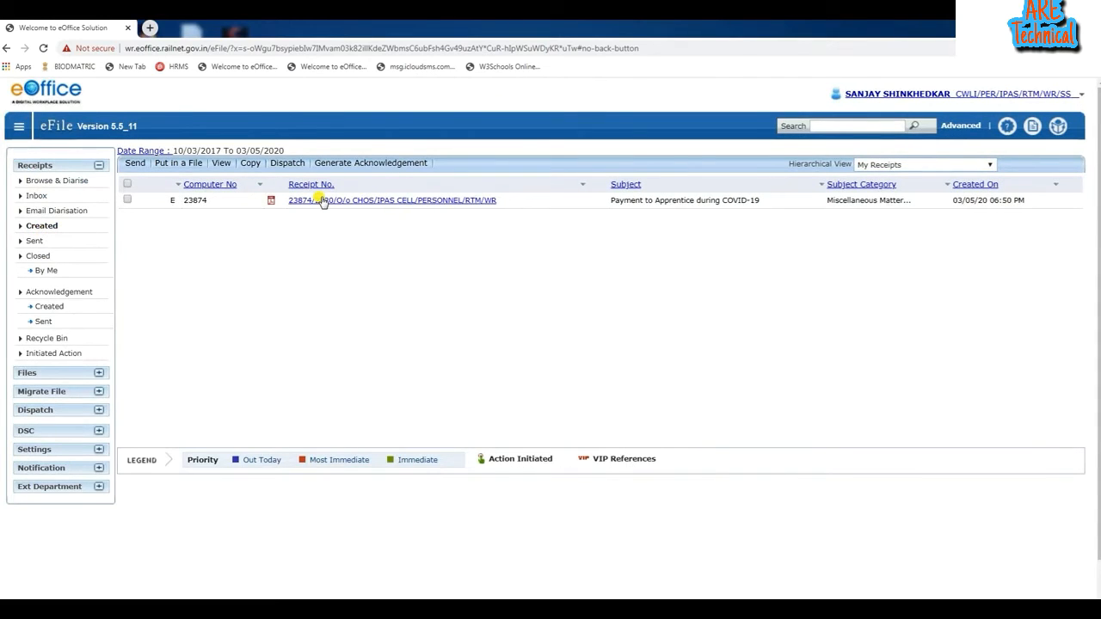
left_click(126, 201)
left_click(168, 165)
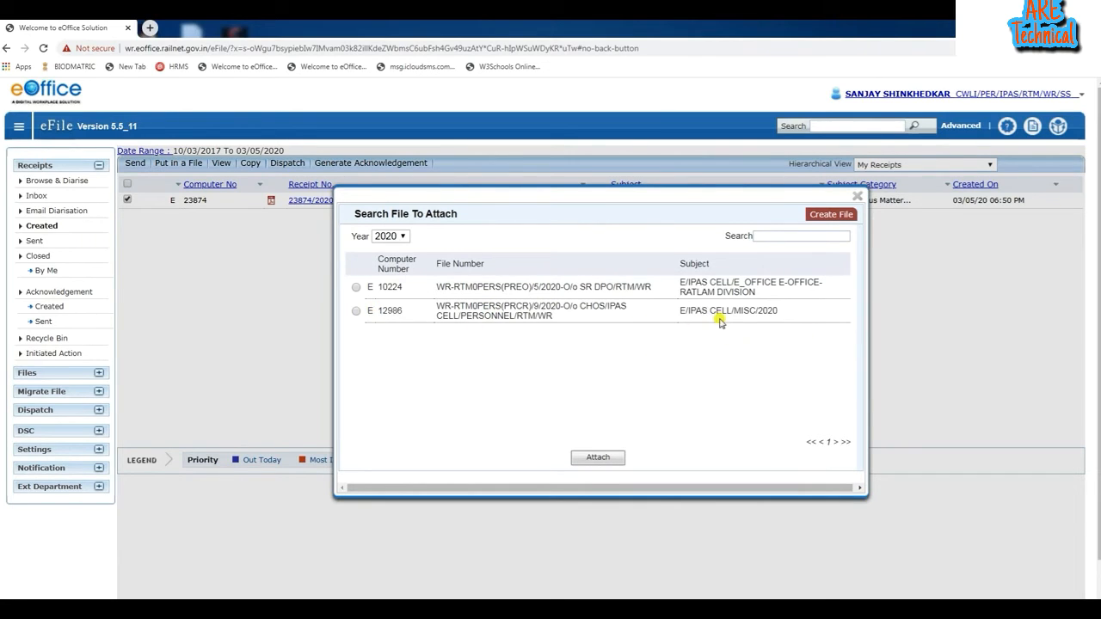
left_click(355, 311)
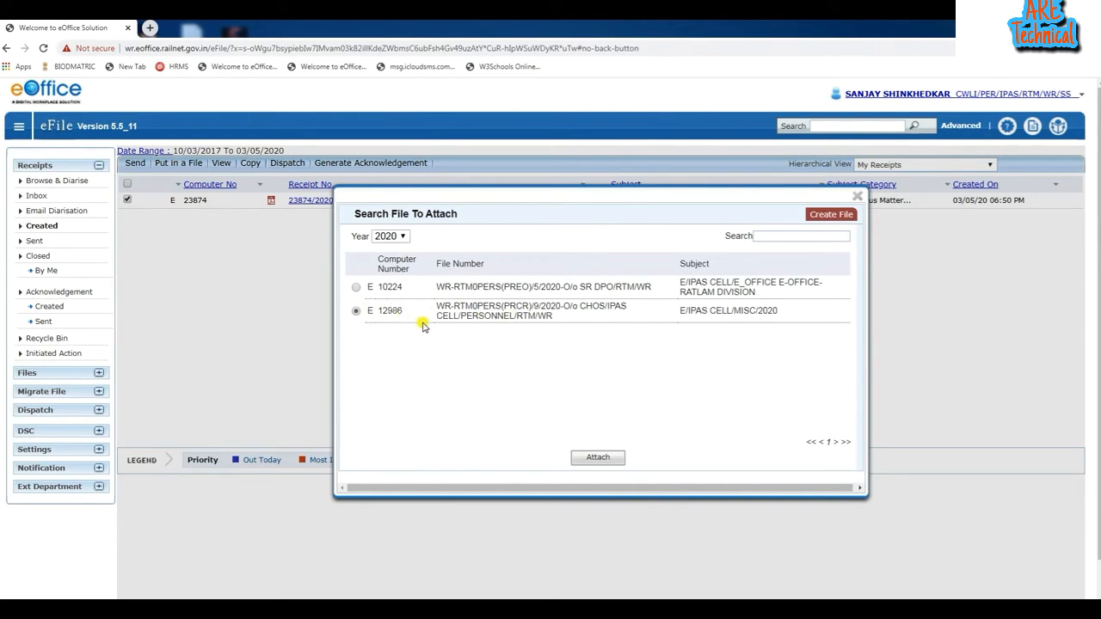
left_click(608, 464)
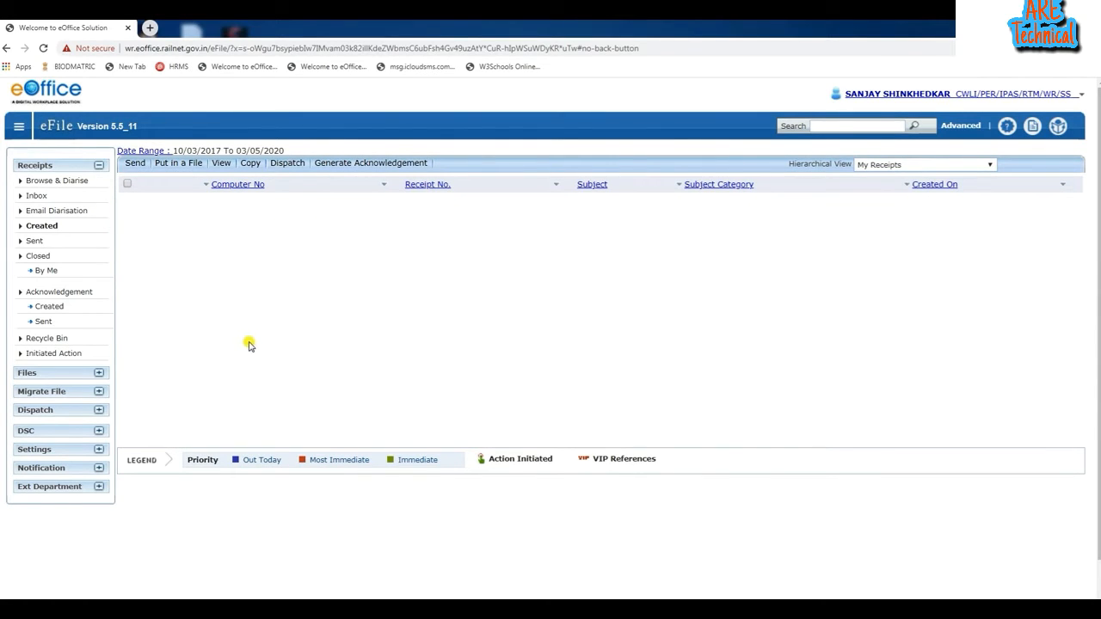
- Open the E/IPAS CELL/MISC/2020 file from the files inbox and look through all pages of its correspondence
left_click(98, 373)
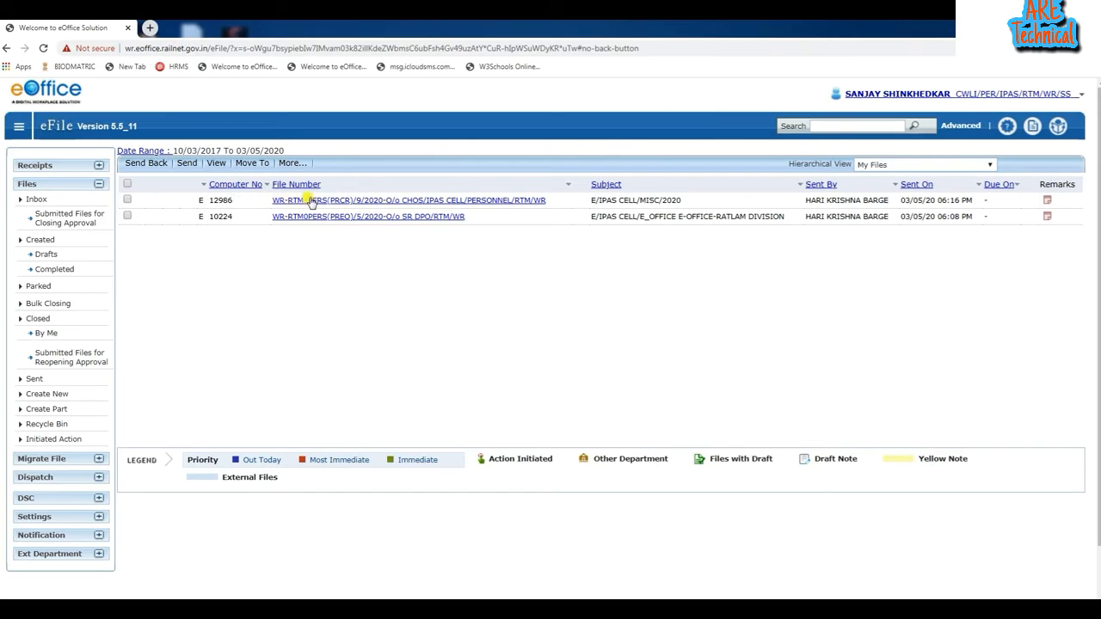
left_click(381, 201)
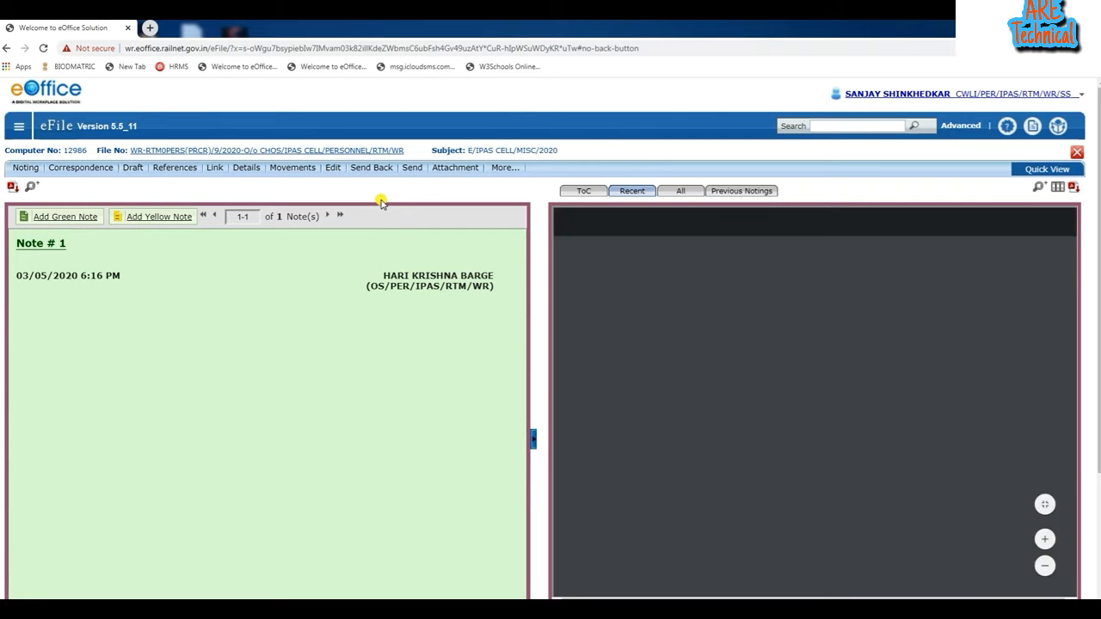
scroll(873, 413, "down", 4)
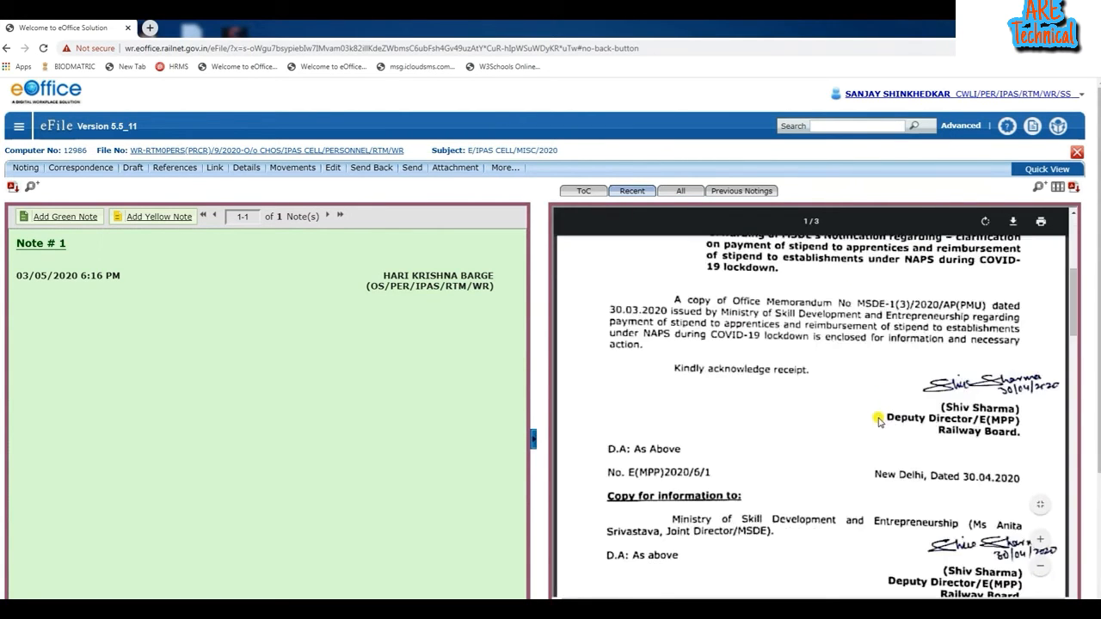
scroll(867, 423, "down", 10)
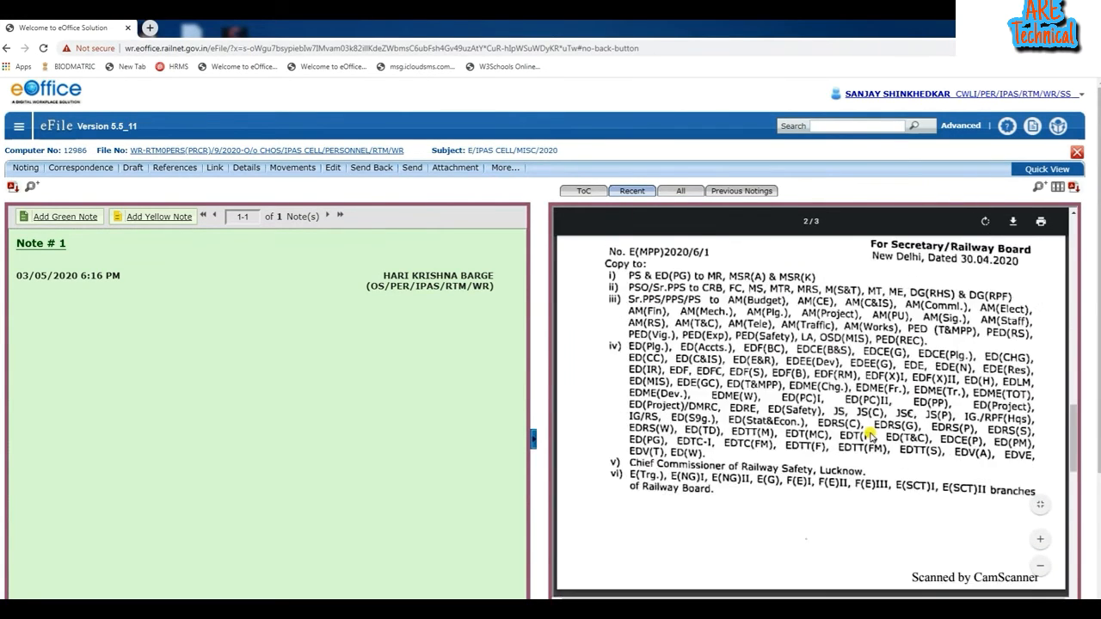
scroll(817, 438, "down", 9)
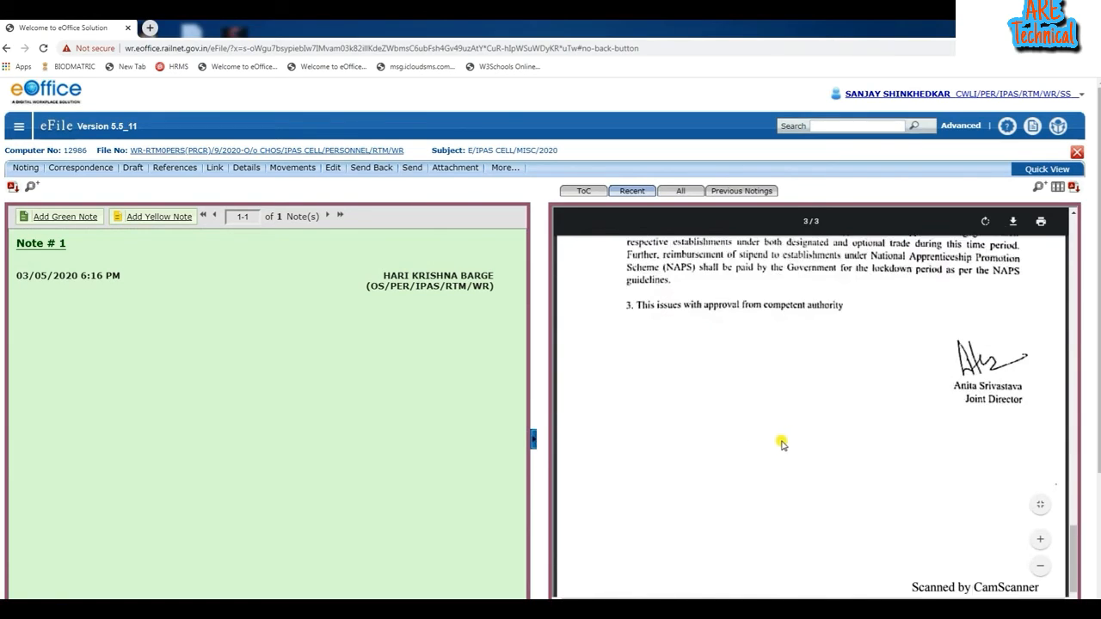
scroll(774, 443, "up", 3)
scroll(770, 445, "up", 18)
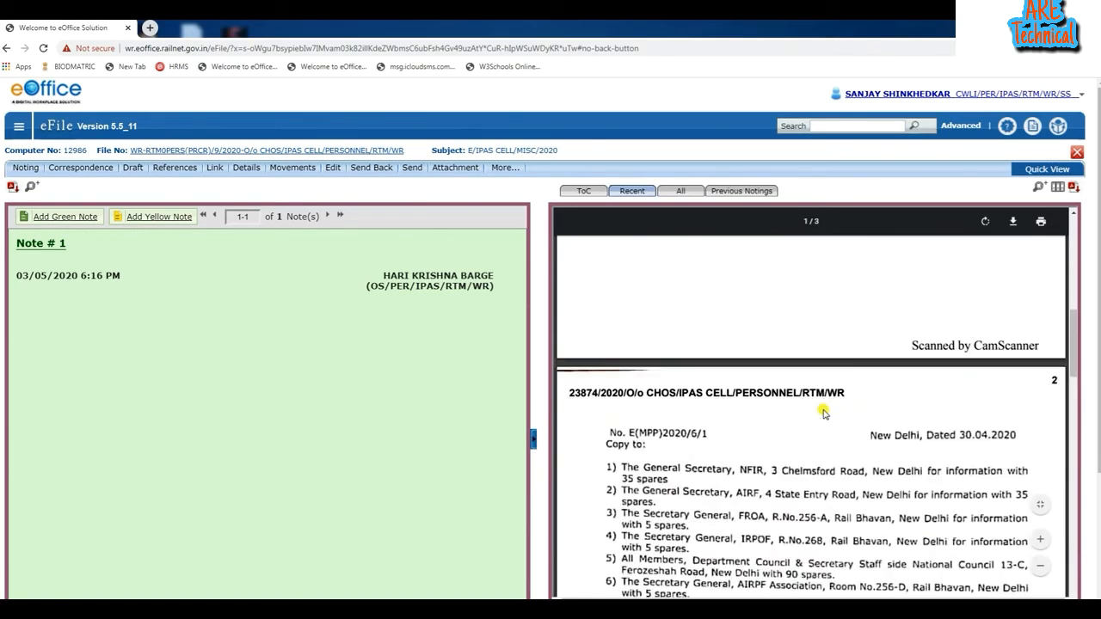
scroll(993, 391, "up", 2)
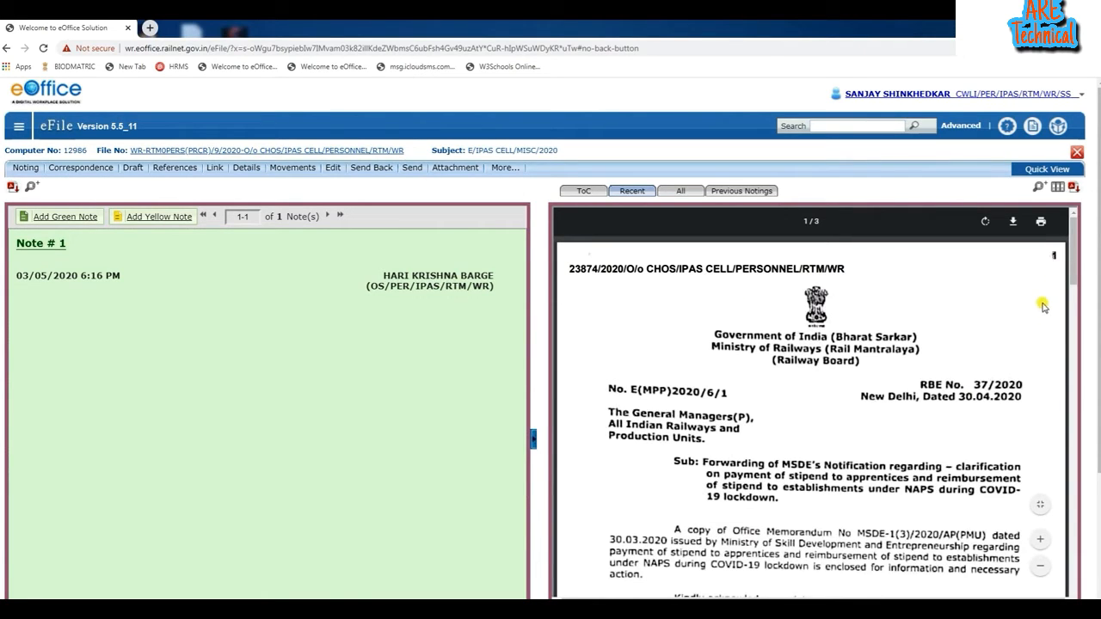
- Check the page numbers on each page of the attached letter and find the page with the Office Memorandum
scroll(1048, 387, "down", 1)
scroll(1051, 404, "down", 10)
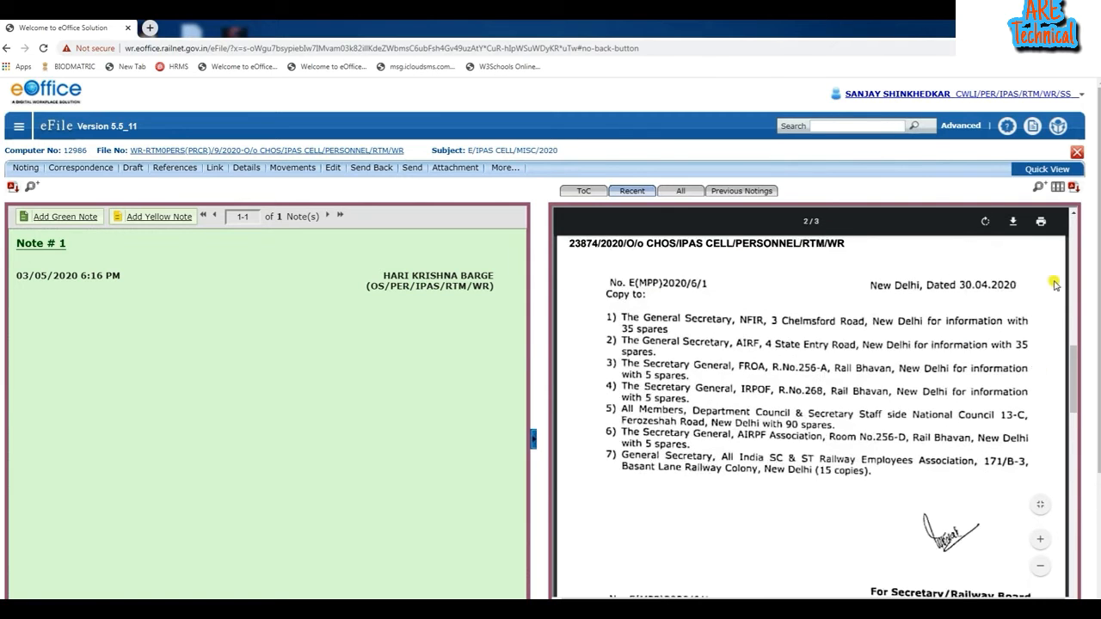
scroll(1055, 310, "up", 2)
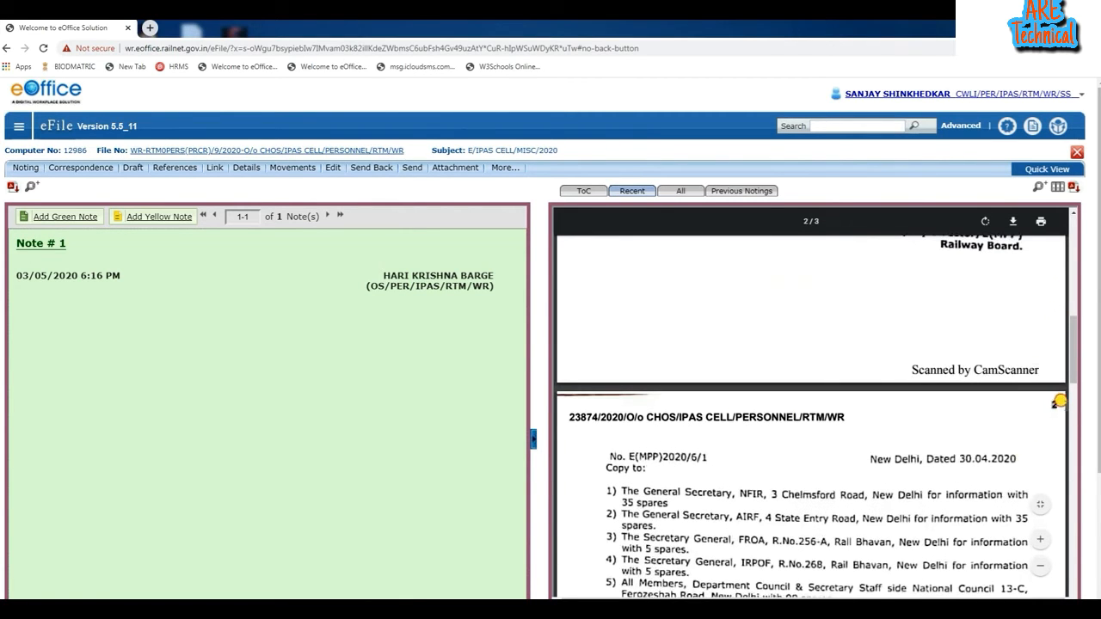
scroll(986, 434, "down", 8)
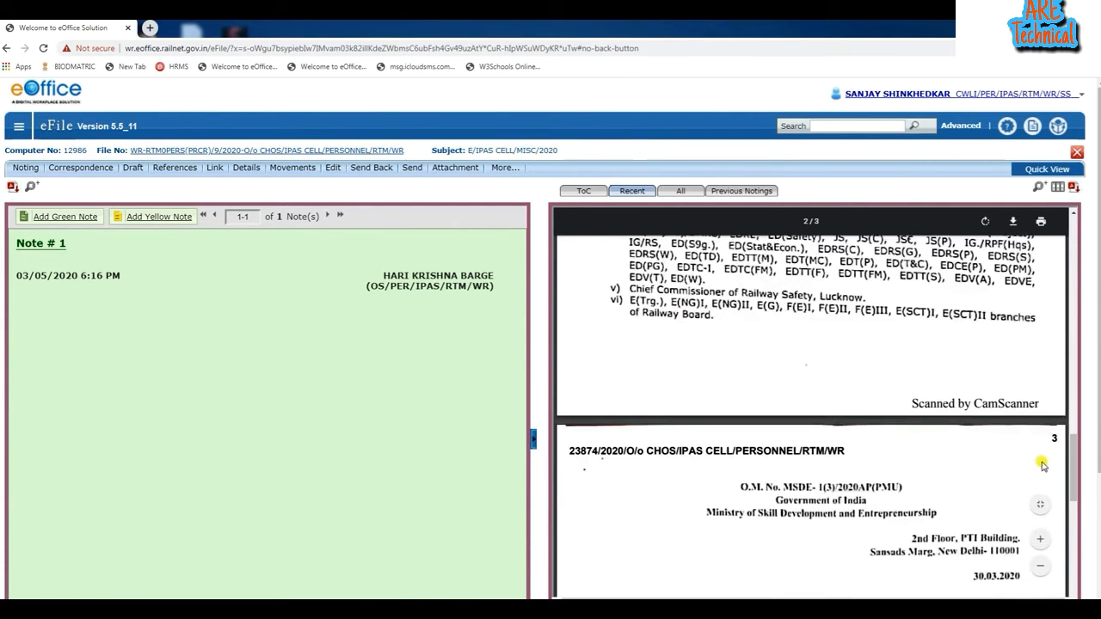
scroll(936, 444, "down", 6)
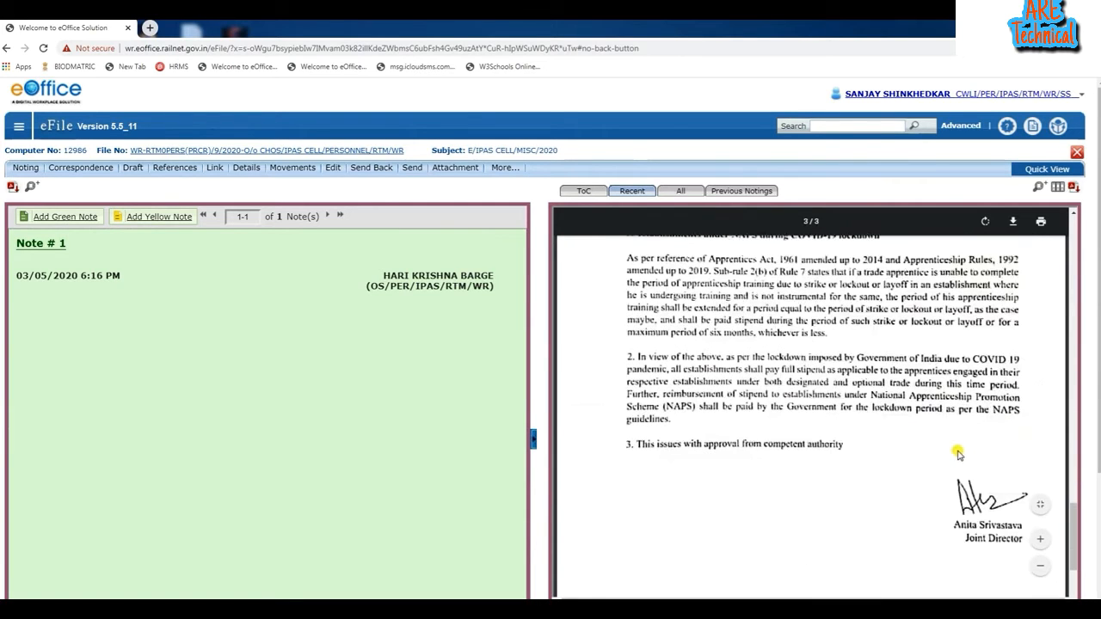
scroll(955, 457, "down", 3)
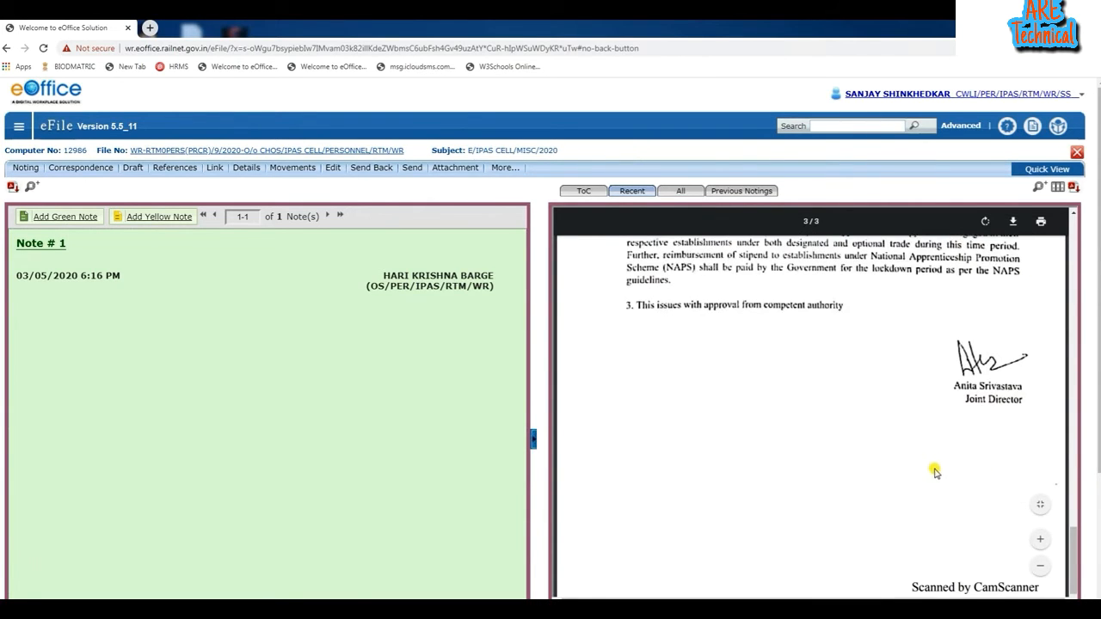
scroll(940, 395, "up", 10)
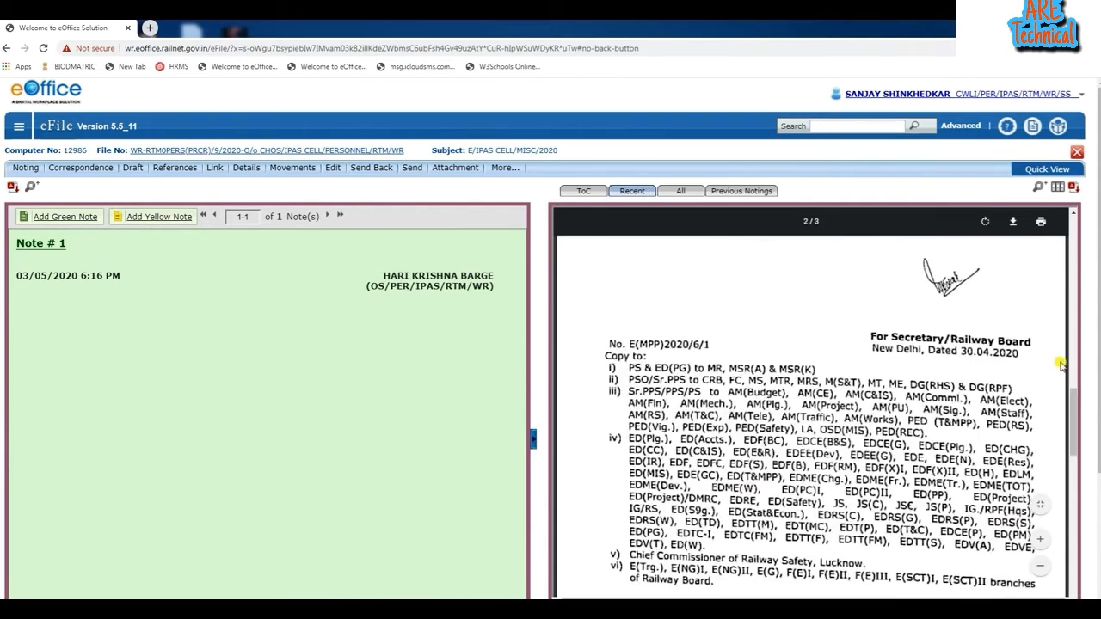
scroll(826, 363, "up", 3)
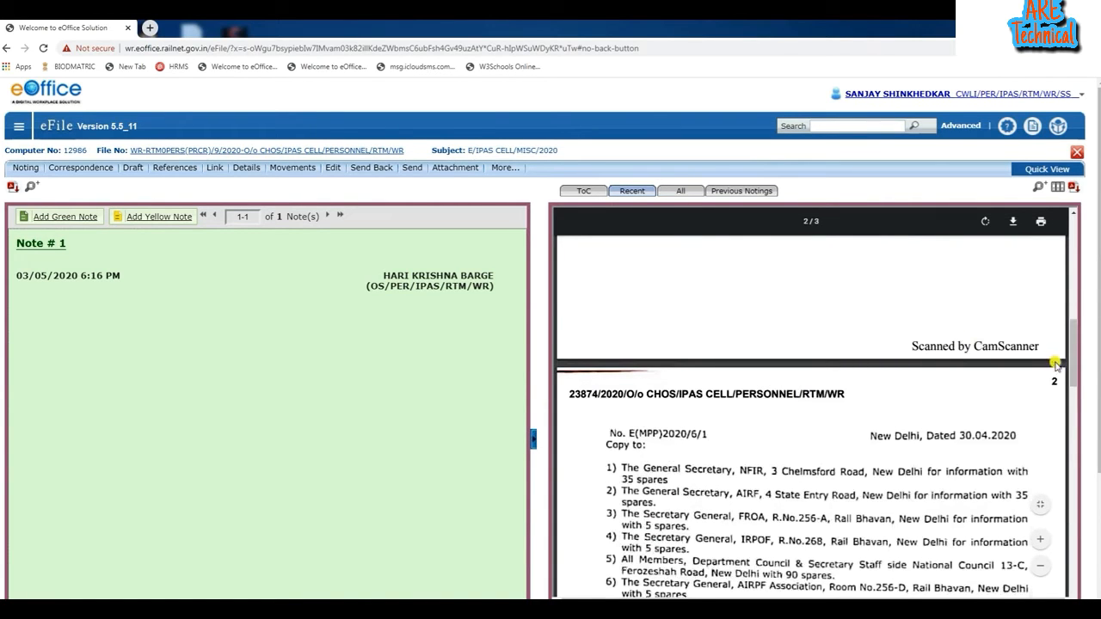
scroll(843, 357, "up", 8)
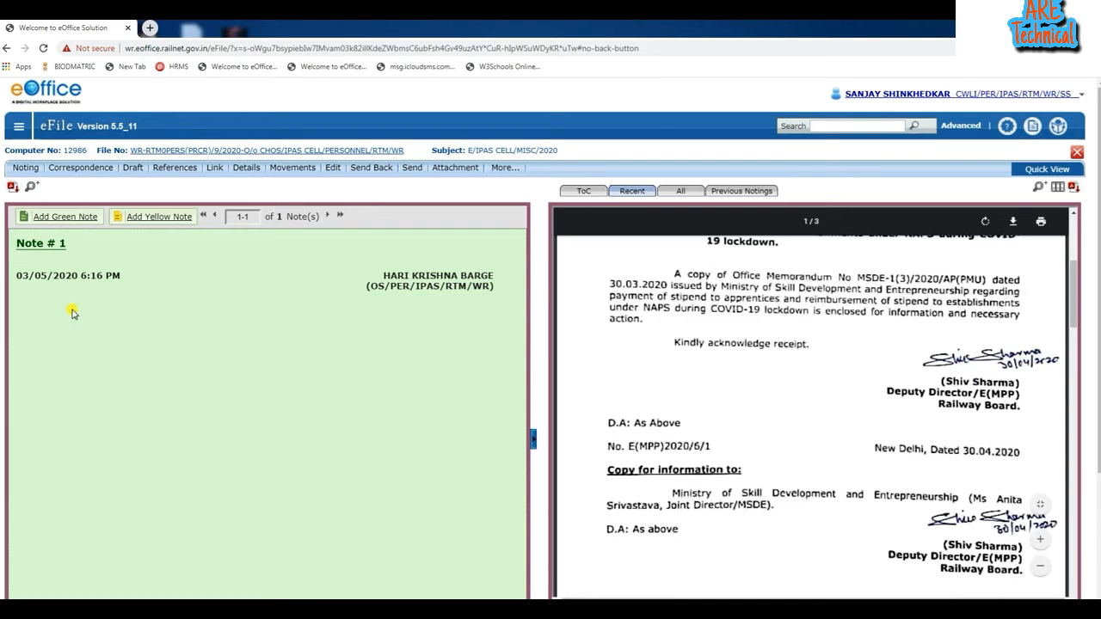
scroll(817, 473, "down", 8)
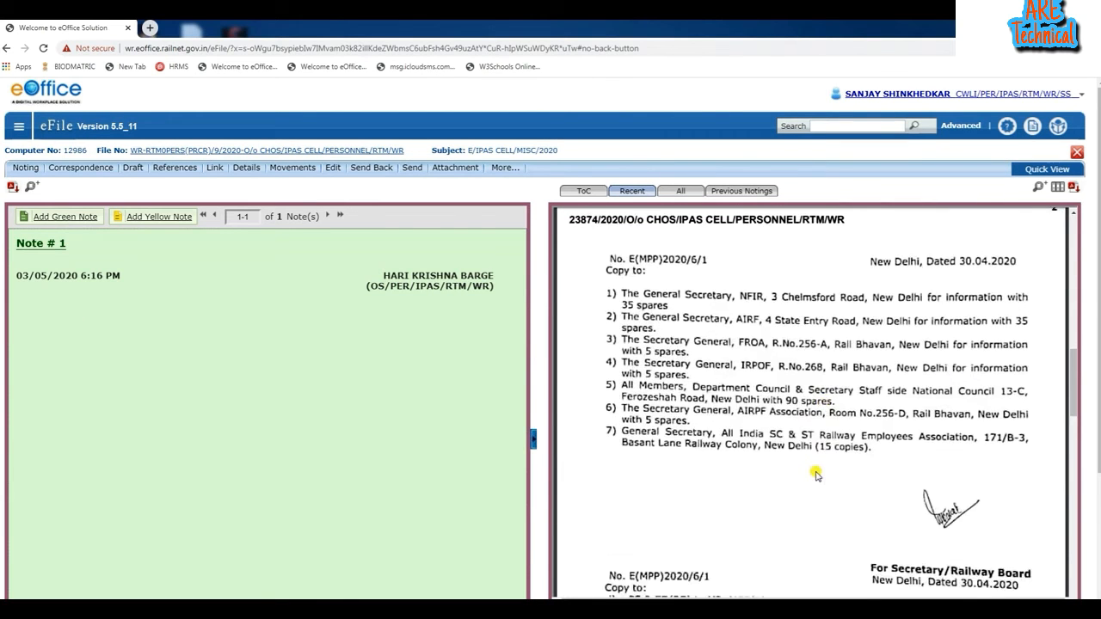
scroll(817, 474, "down", 5)
scroll(707, 486, "down", 3)
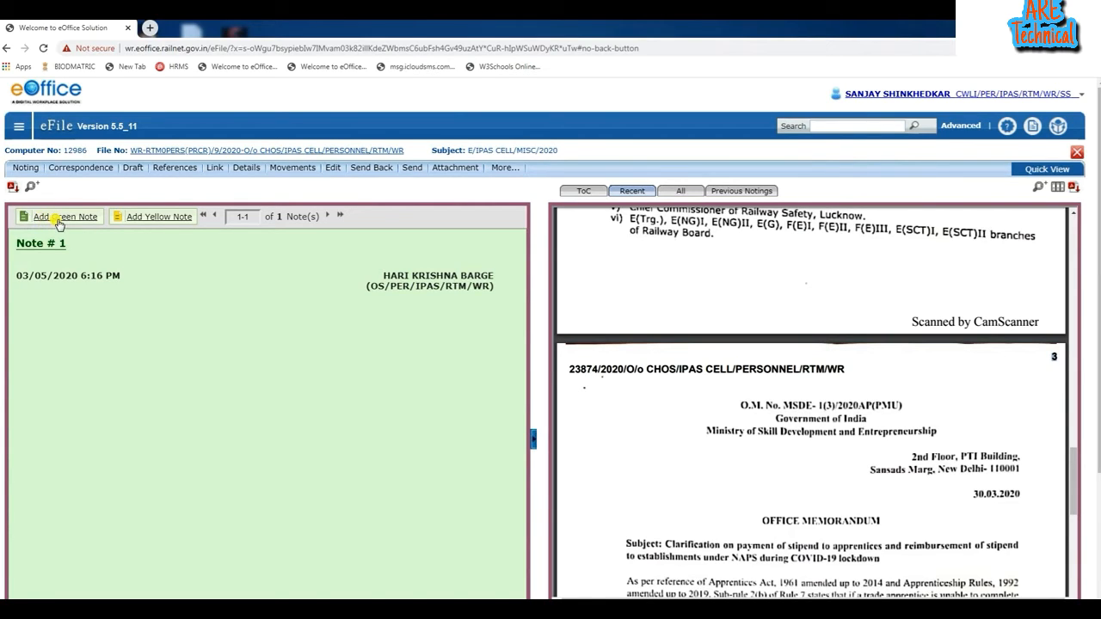
- Start a new green note in the file
left_click(58, 223)
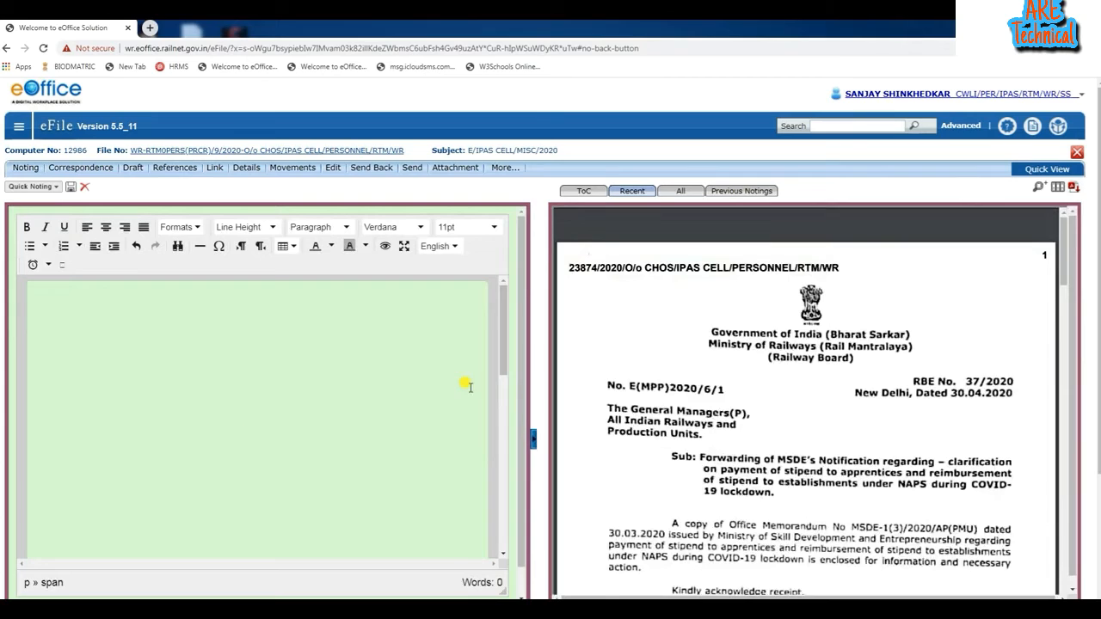
type("dfdf")
key("BackSpace")
key("BackSpace")
key("BackSpace")
key("BackSpace")
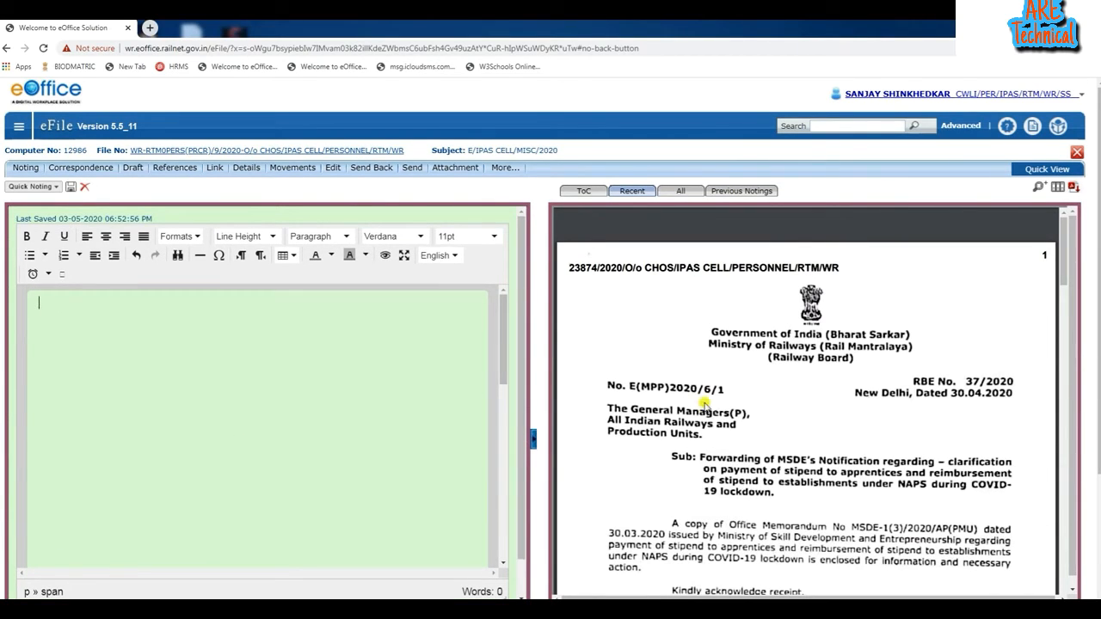
- Write the note's reference line "Ref.:- CP-03 instruction regarding payment to Apprentice during lock down period."
type("Ref.:- CP-03 instruction re")
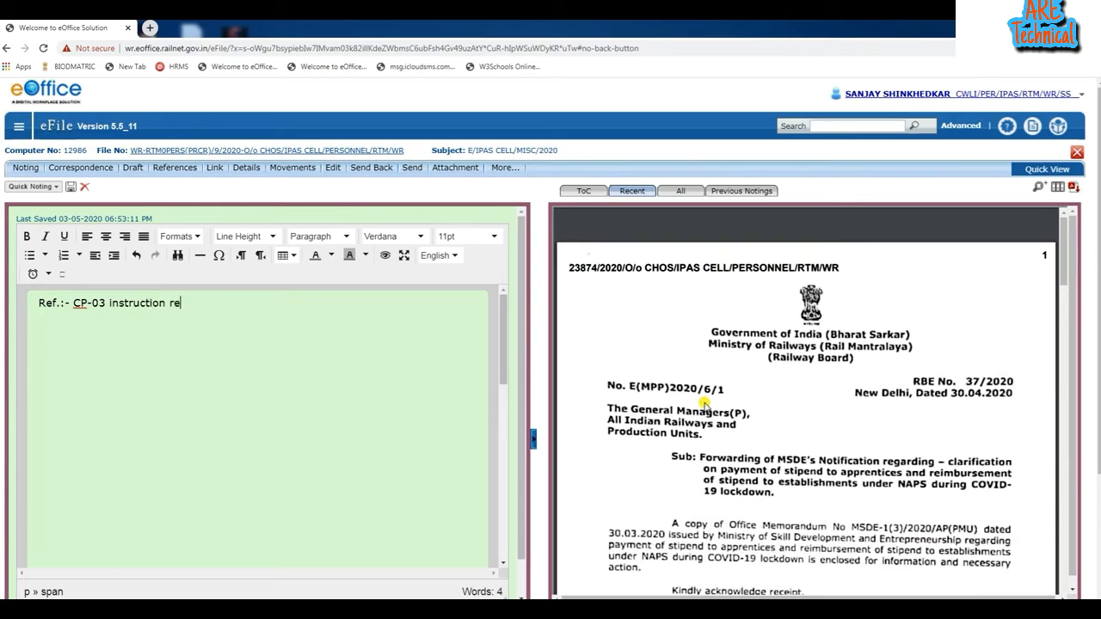
type("garding payment to ")
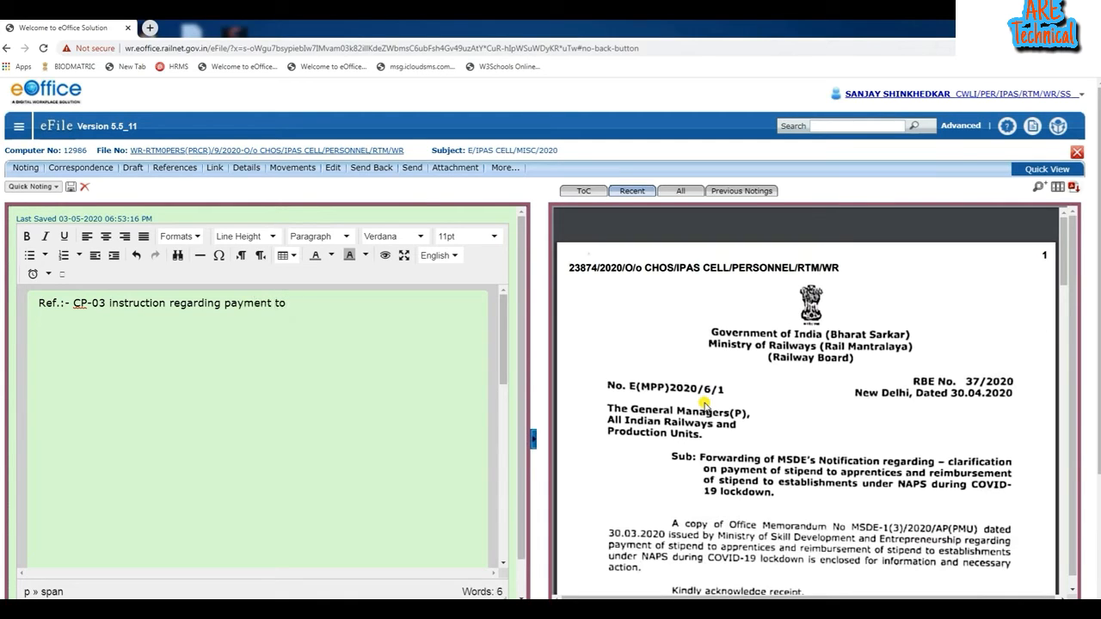
type("Apprentice during ")
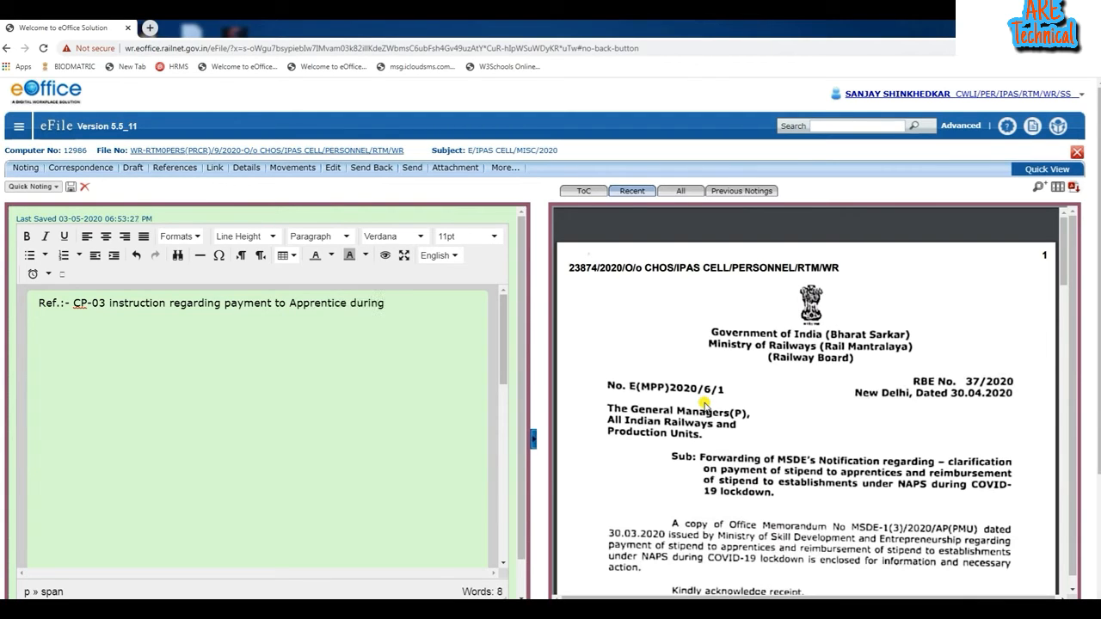
type("lock down period.")
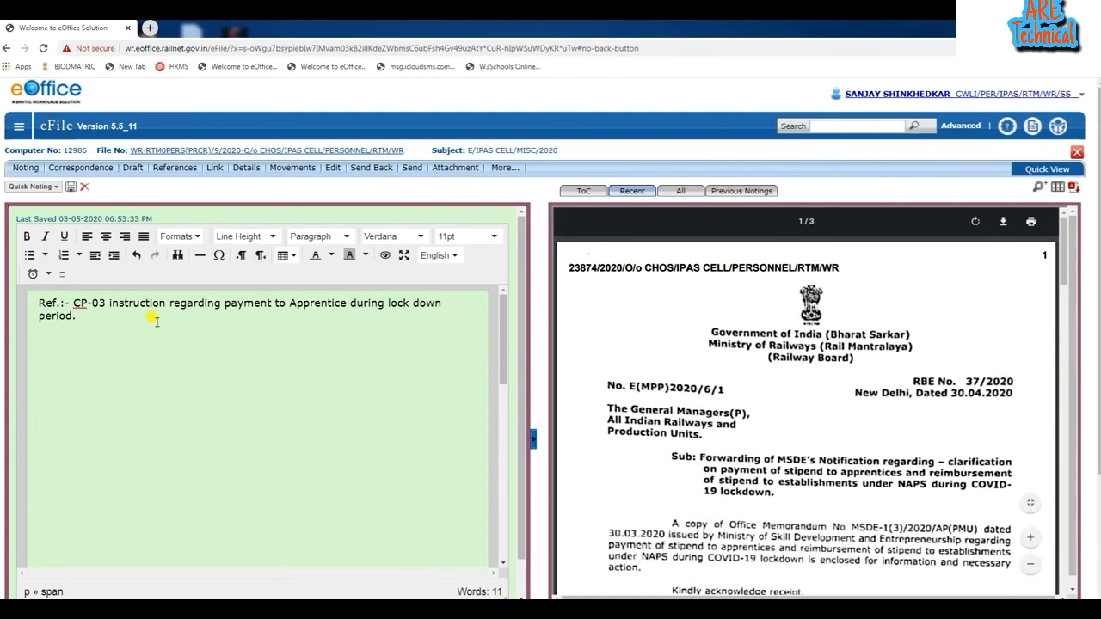
- Link the text "CP-03" in the note's reference line to correspondence page 3
left_click_drag(72, 301, 104, 301)
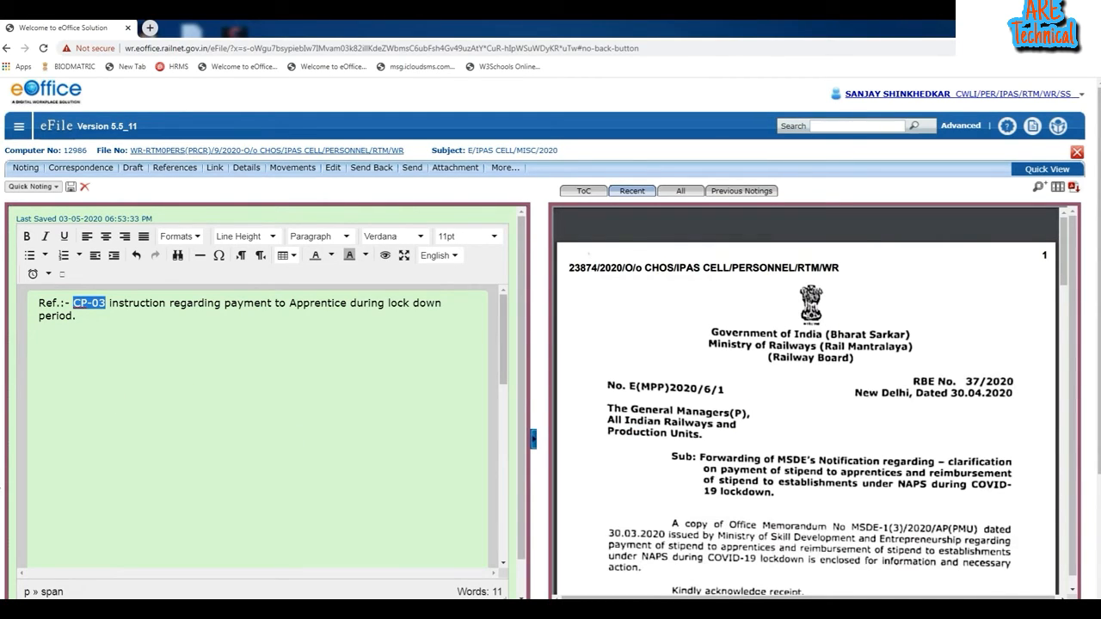
left_click(116, 304)
double_click(79, 302)
left_click_drag(80, 301, 104, 303)
left_click_drag(73, 301, 106, 299)
left_click(1058, 189)
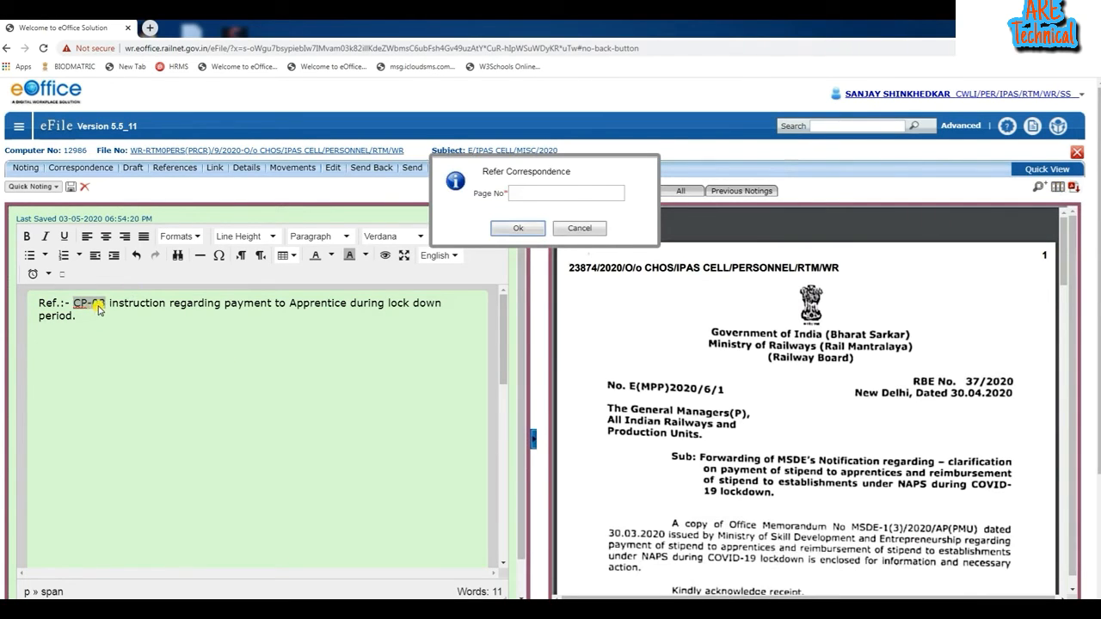
left_click(554, 191)
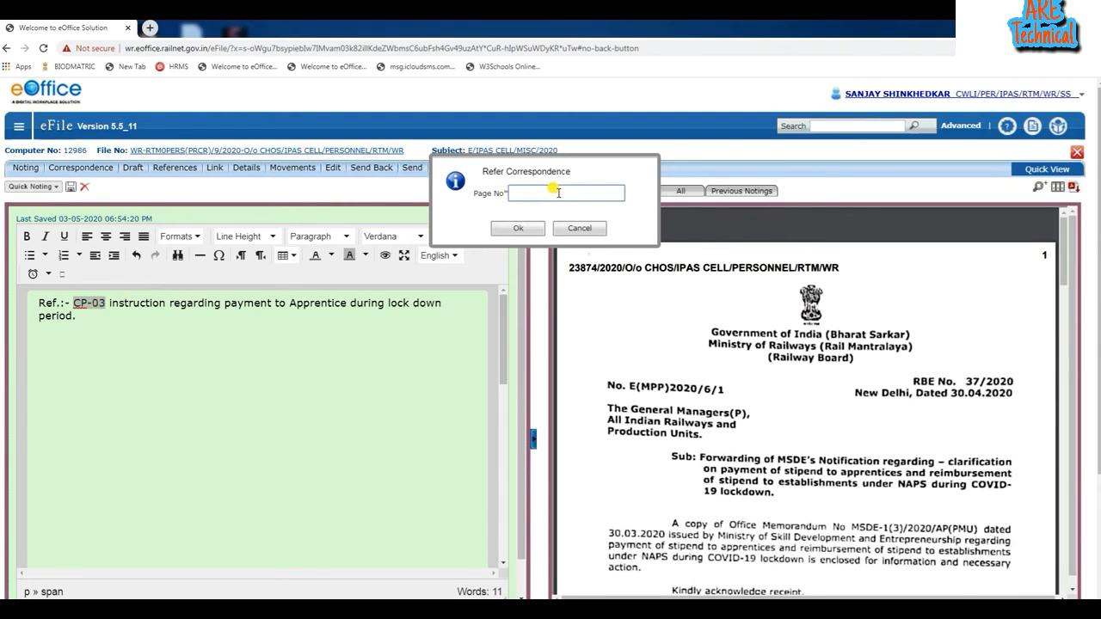
type("3")
left_click(517, 228)
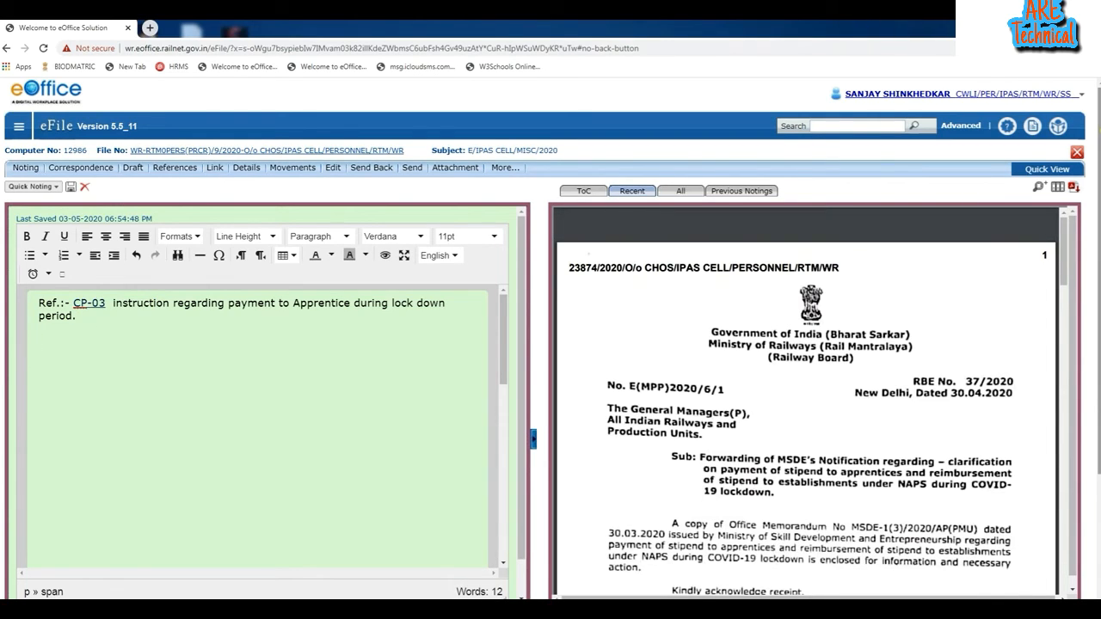
- Write below the reference line "Kindly peruse CP-03 of the letter in which instruction regarding payment to Apprentice are given."
type("Kindly")
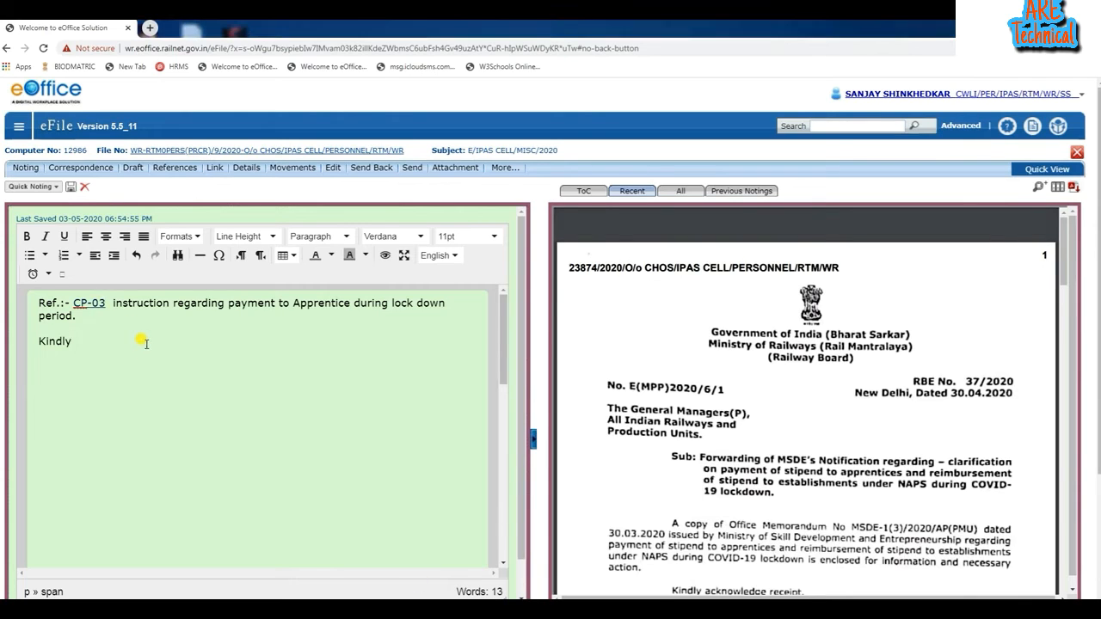
type("peruse CP-03 of the let")
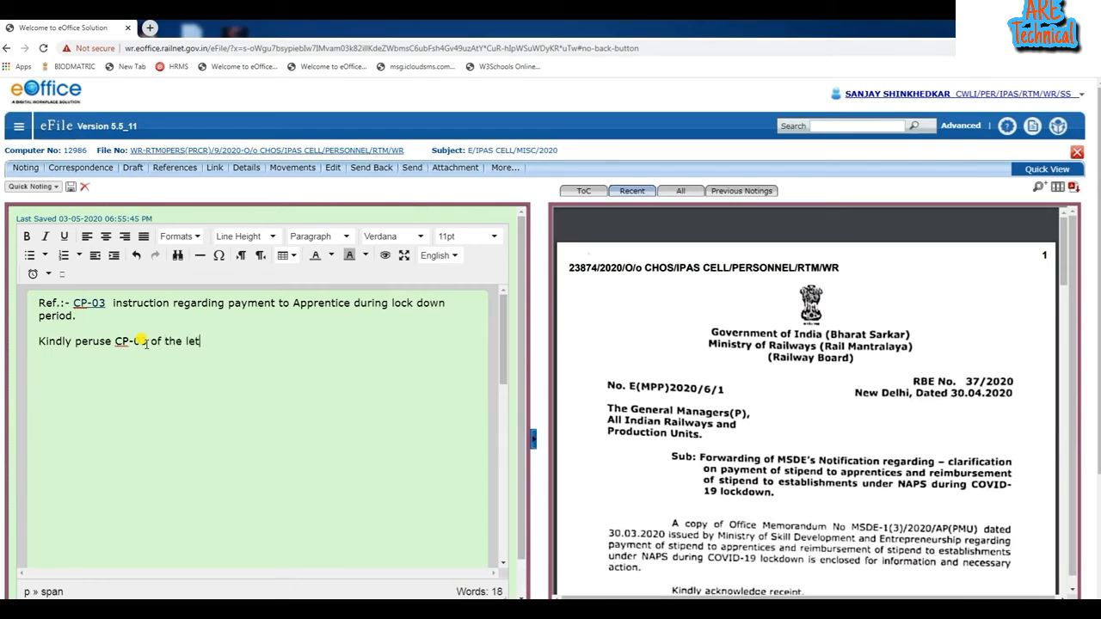
type("ter in which instruction re")
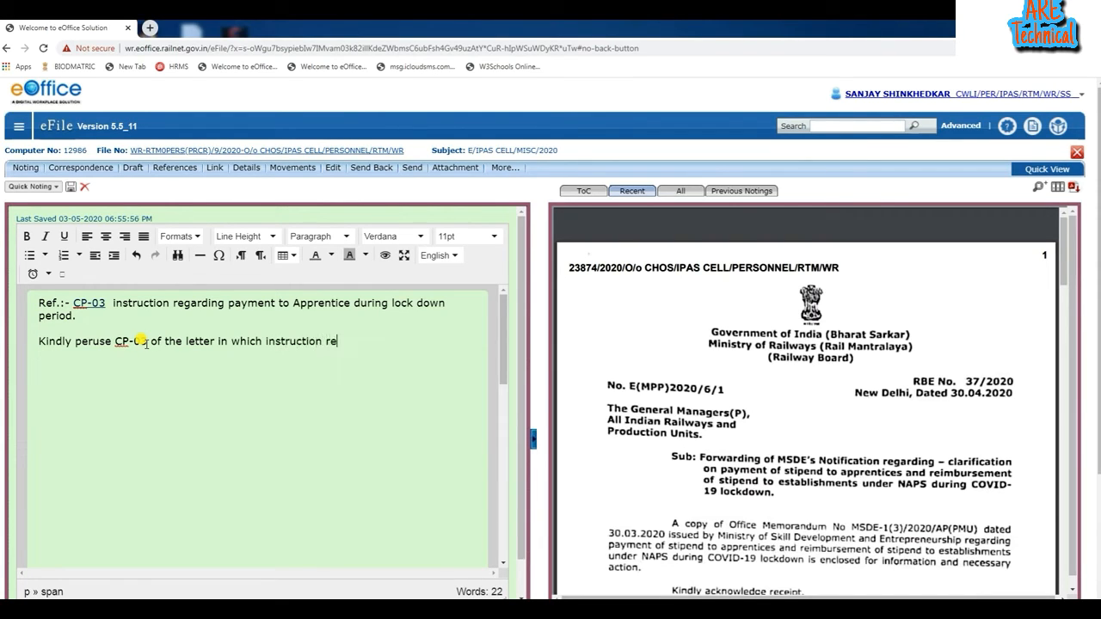
type("garding payment to ")
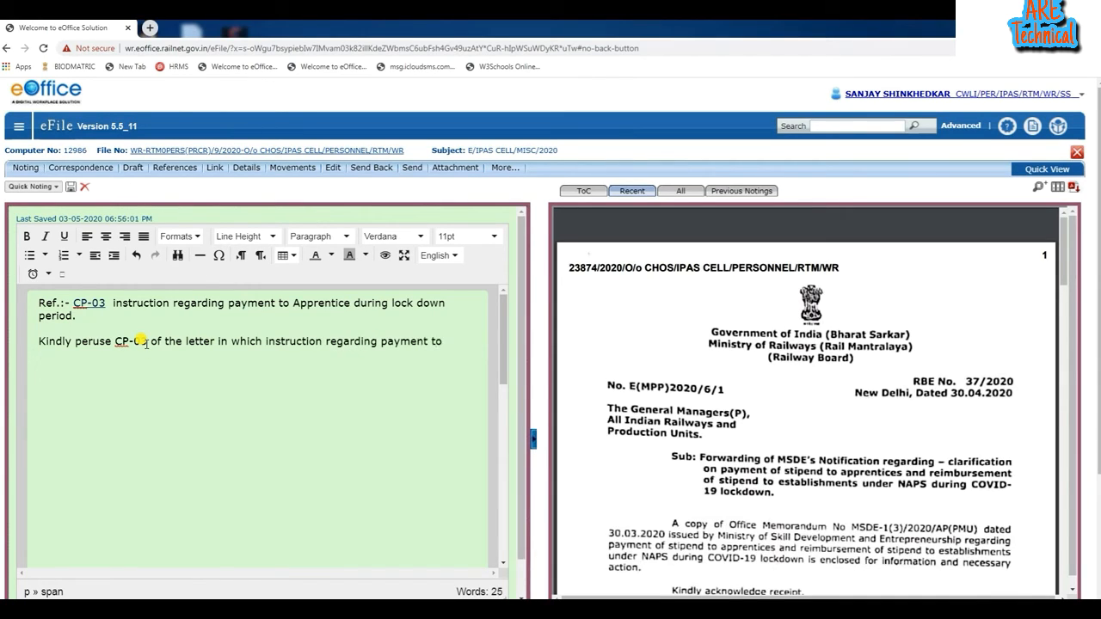
type("Apprin")
type("ct")
key("BackSpace")
type("e")
key("BackSpace")
key("BackSpace")
key("BackSpace")
key("BackSpace")
type("rentice")
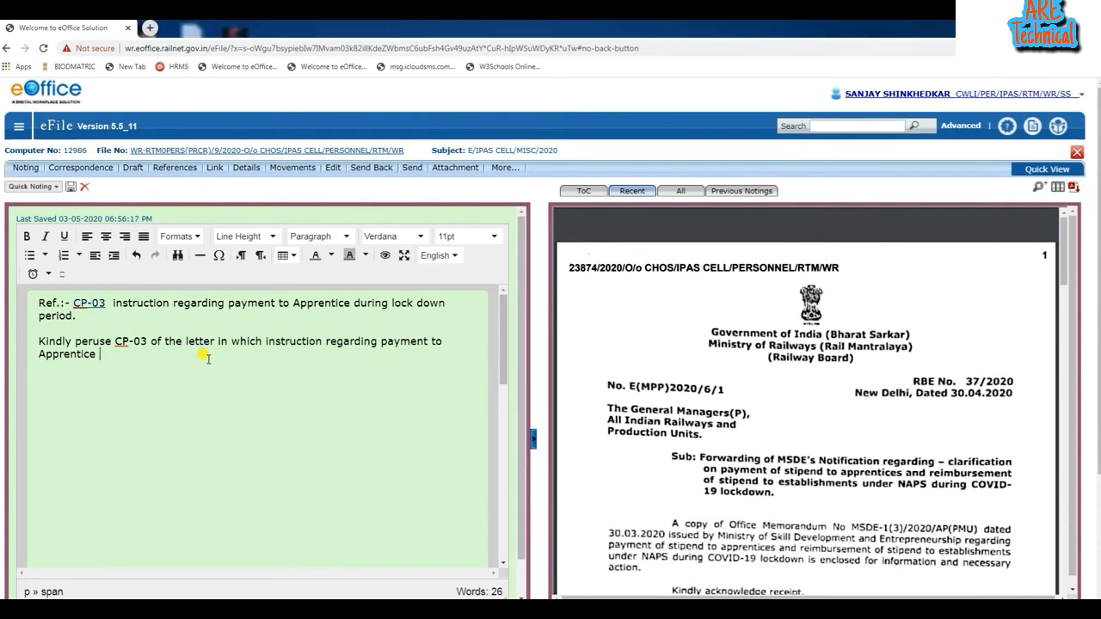
type("are given.")
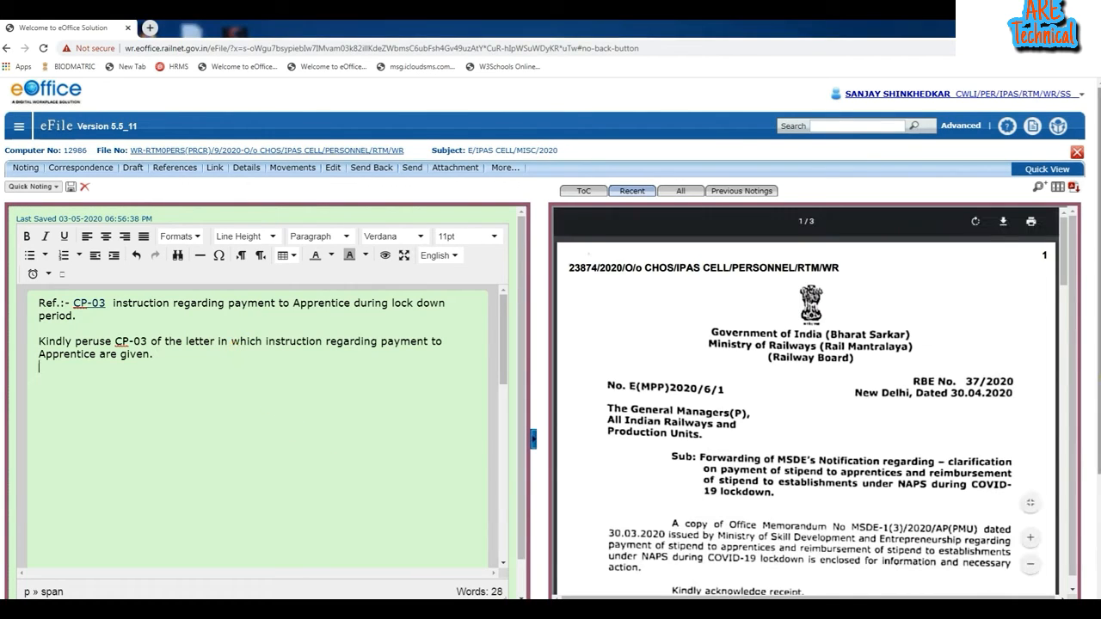
- Add the line "This instructions are to be issued to all concerned to make payment according." to the note
type("This")
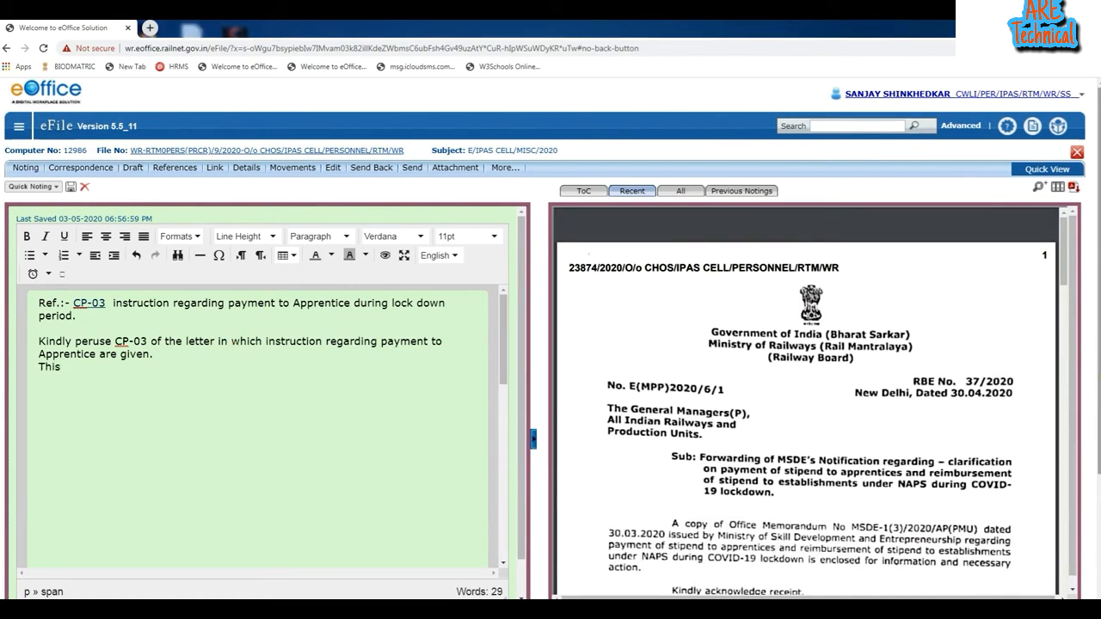
type(" le")
key("BackSpace")
type("Instructions")
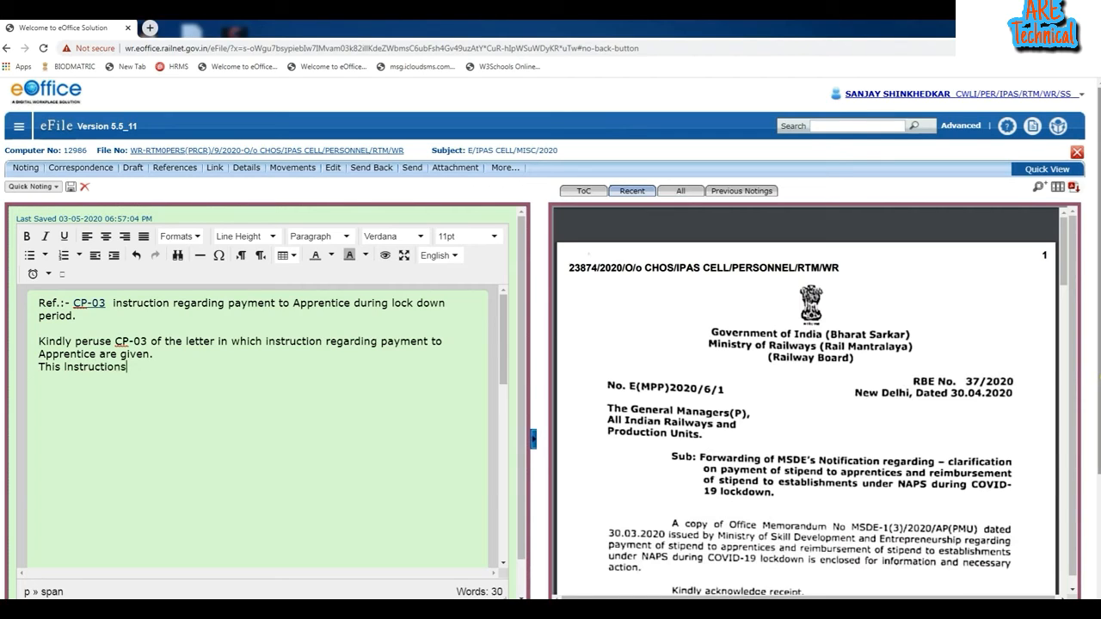
key("BackSpace")
key("BackSpace")
key("BackSpace")
key("BackSpace")
key("BackSpace")
key("BackSpace")
key("BackSpace")
key("BackSpace")
key("BackSpace")
key("BackSpace")
key("BackSpace")
key("BackSpace")
key("BackSpace")
type("in")
type("struction")
type("s are to be")
type(" issued")
type("fo")
type("to all co")
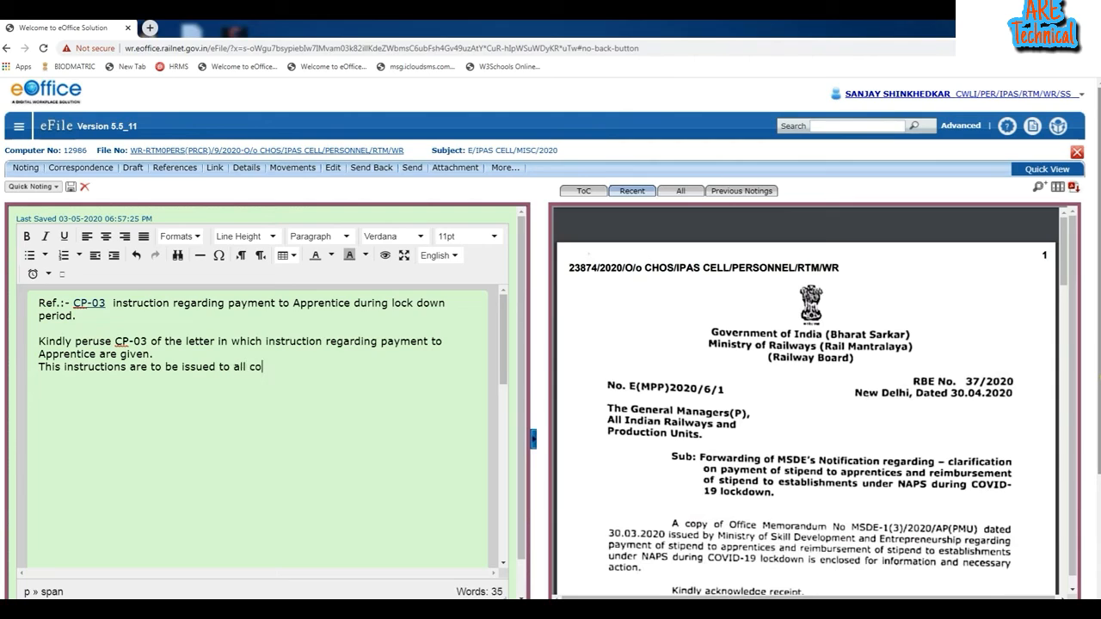
type("ncerned to make payment acc")
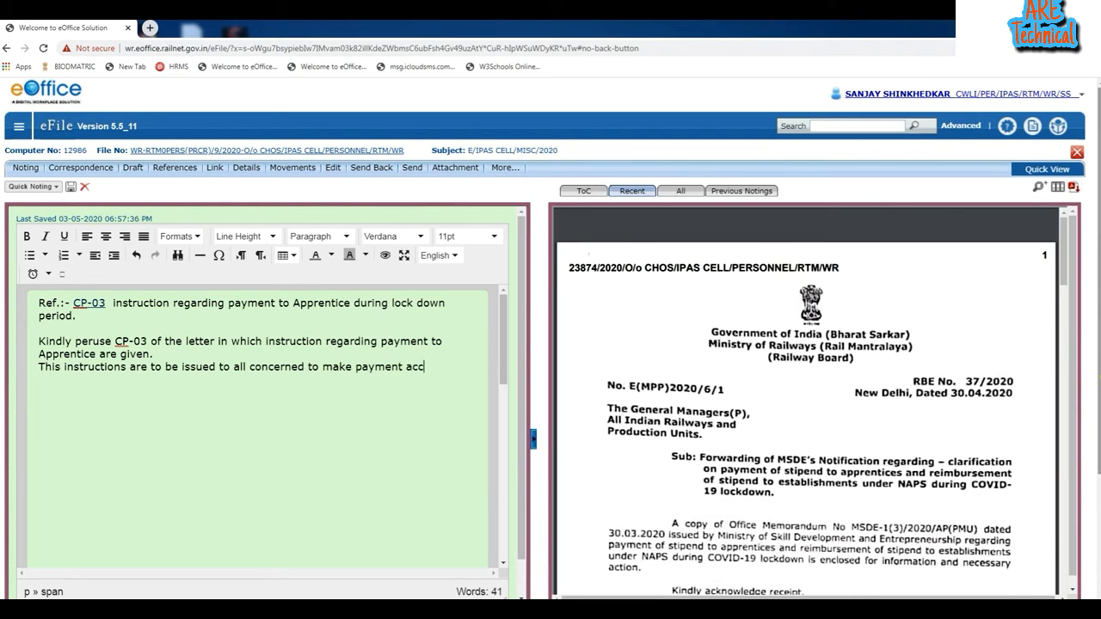
type("ording.  ")
- Close the note with the separate line "file put for your perusal and order please."
type("file pu")
type("t for ")
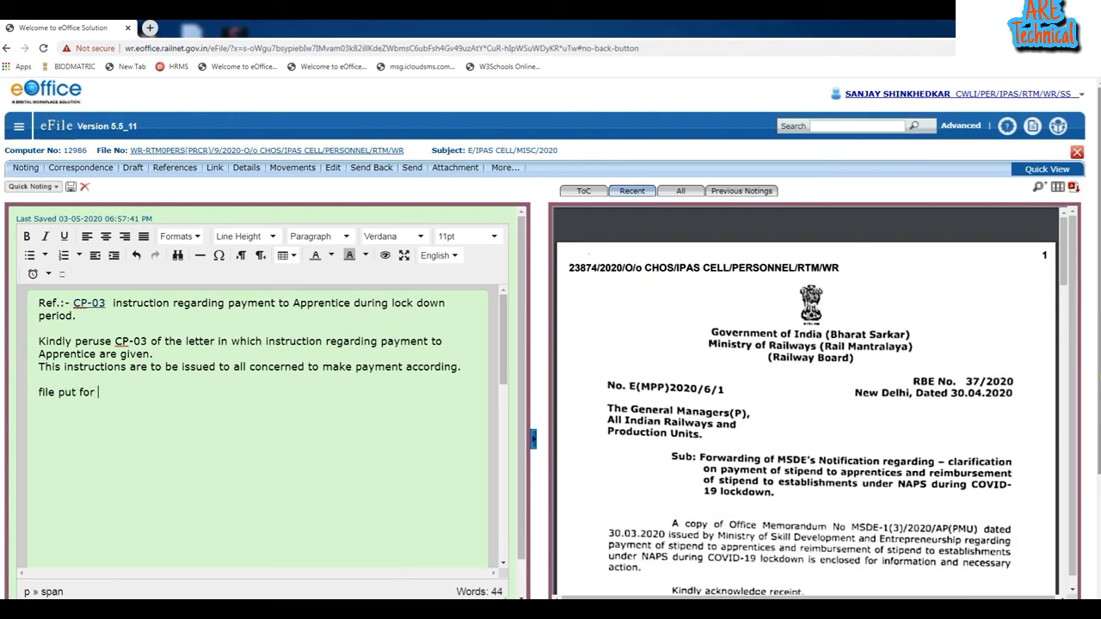
type("your perusal and order")
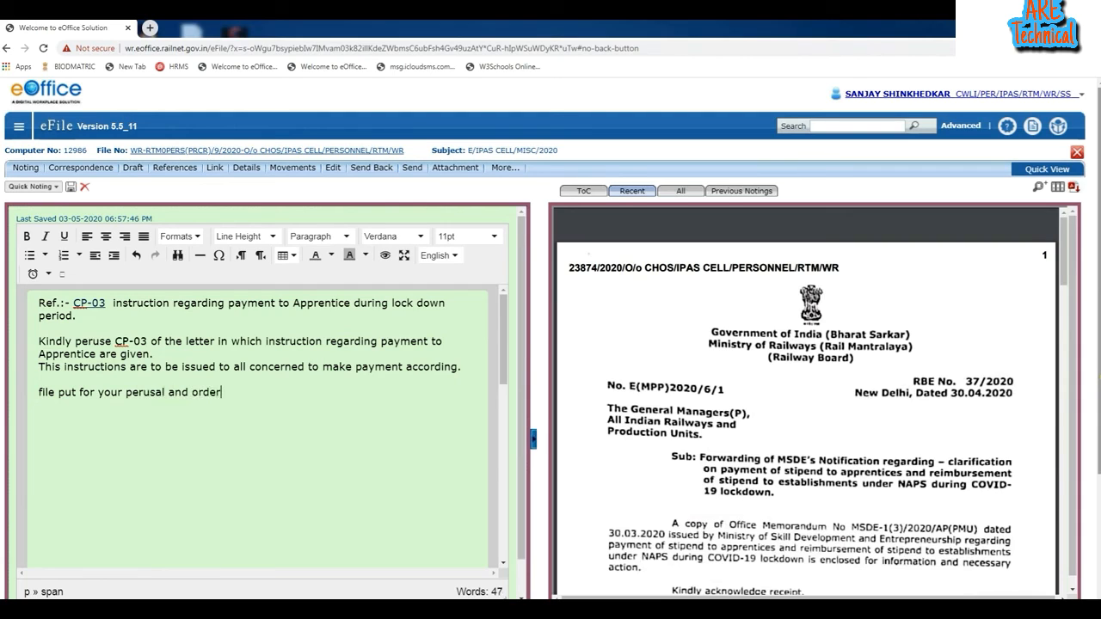
type(" please.")
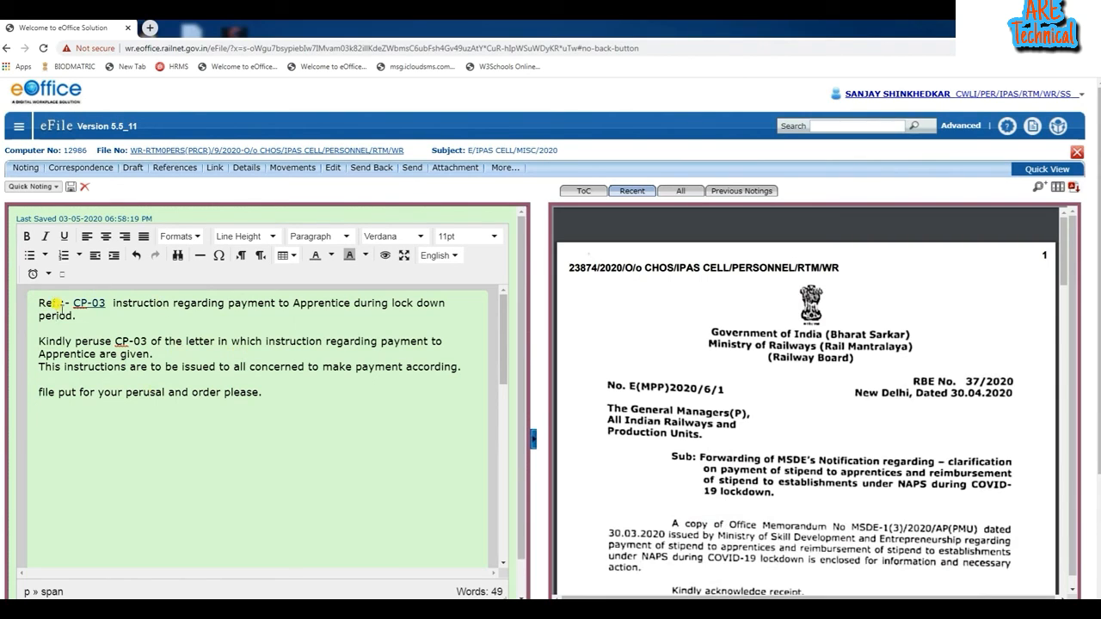
- Select the text "CP-03" in the green note's sentence beginning "Kindly peruse"
left_click(413, 168)
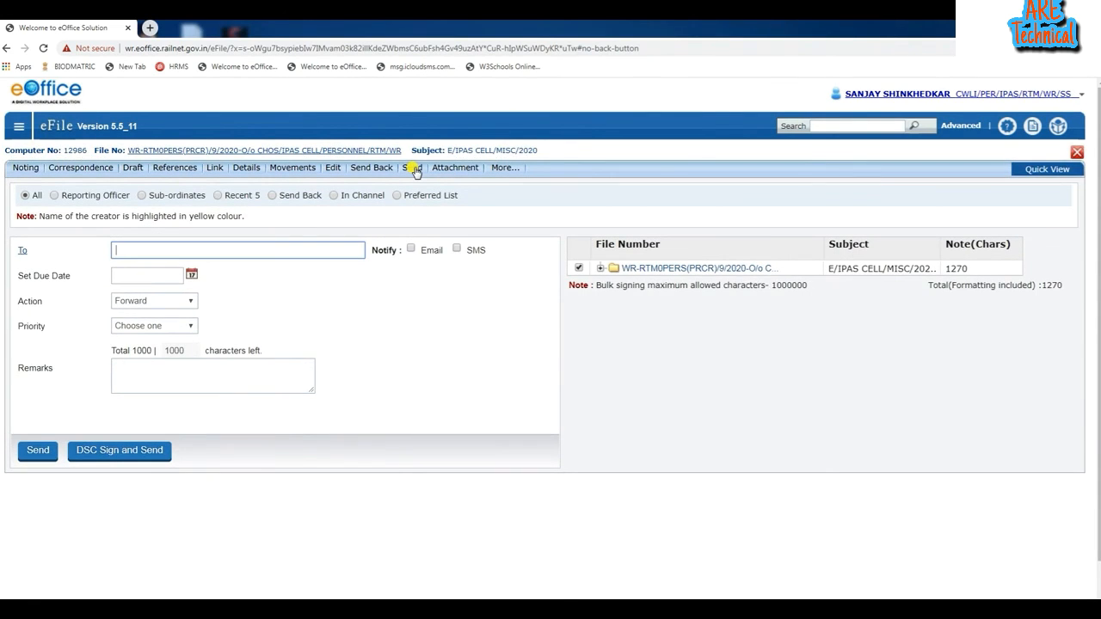
left_click(76, 172)
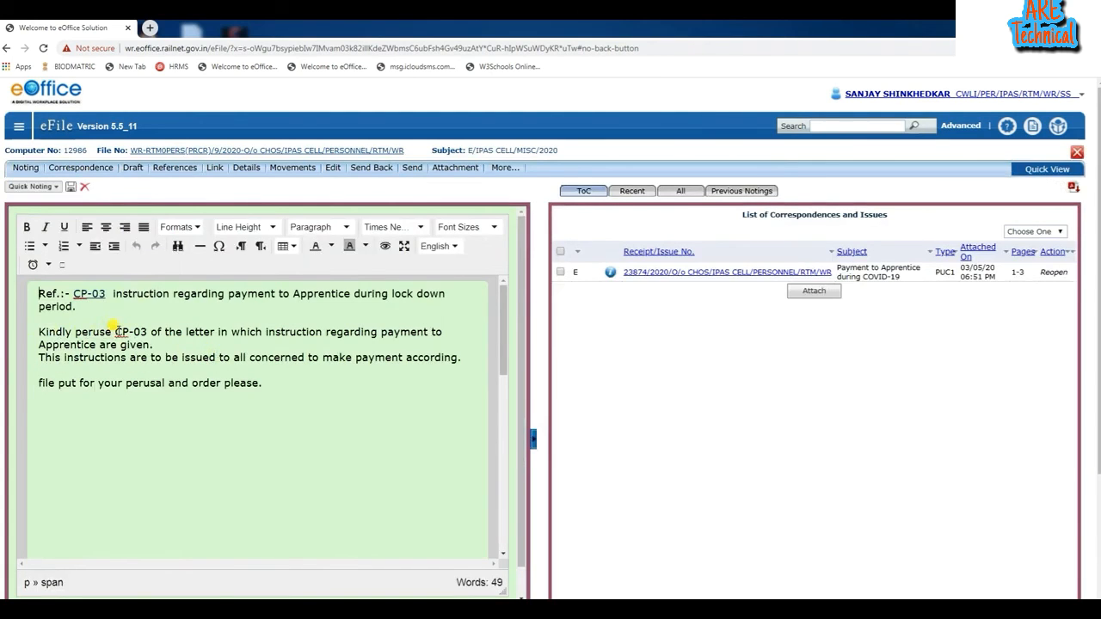
left_click_drag(112, 332, 147, 341)
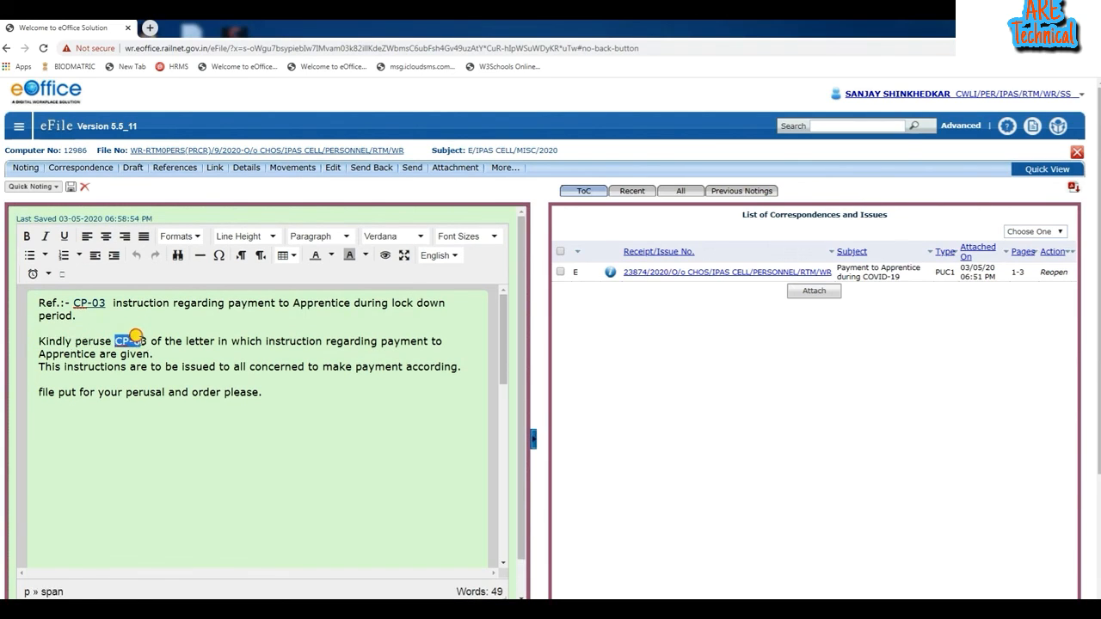